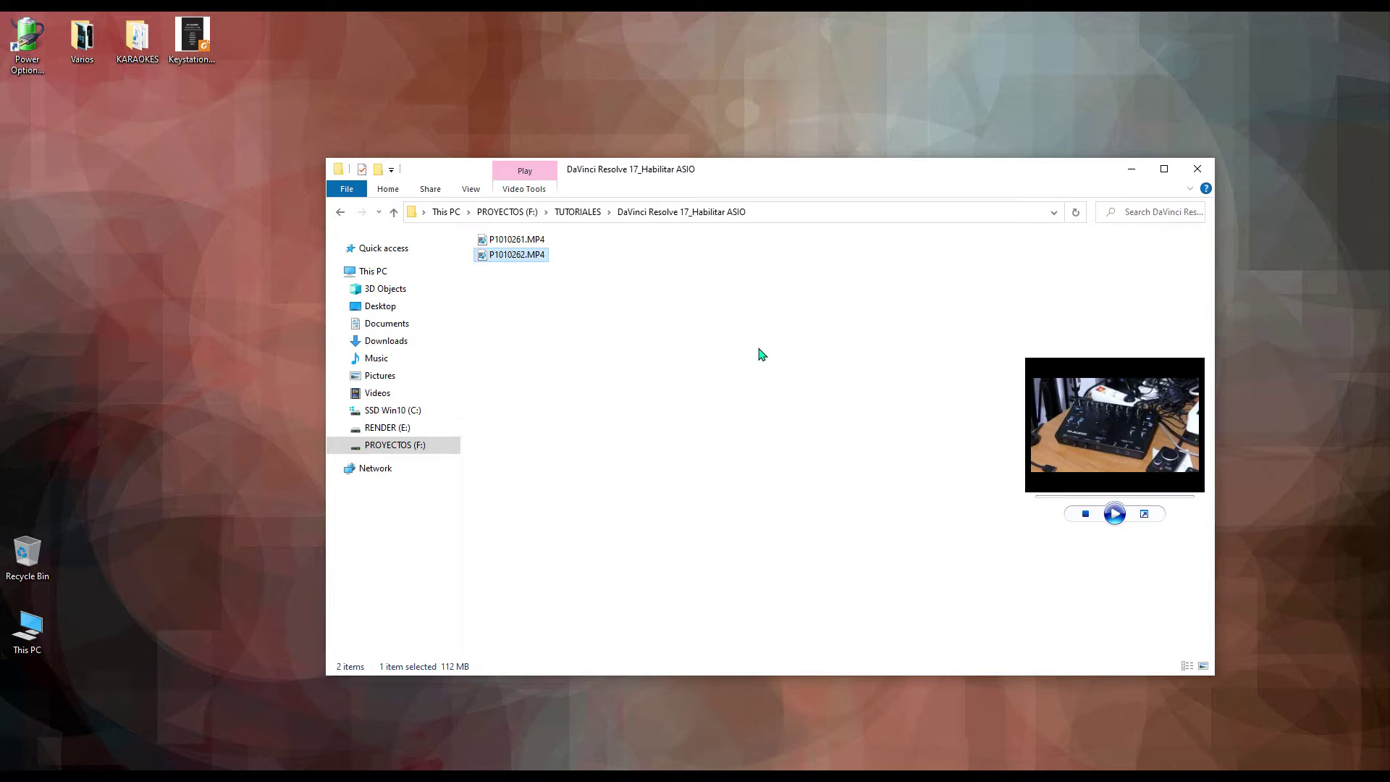
{"action": "left_click", "coordinate": [541, 245]}
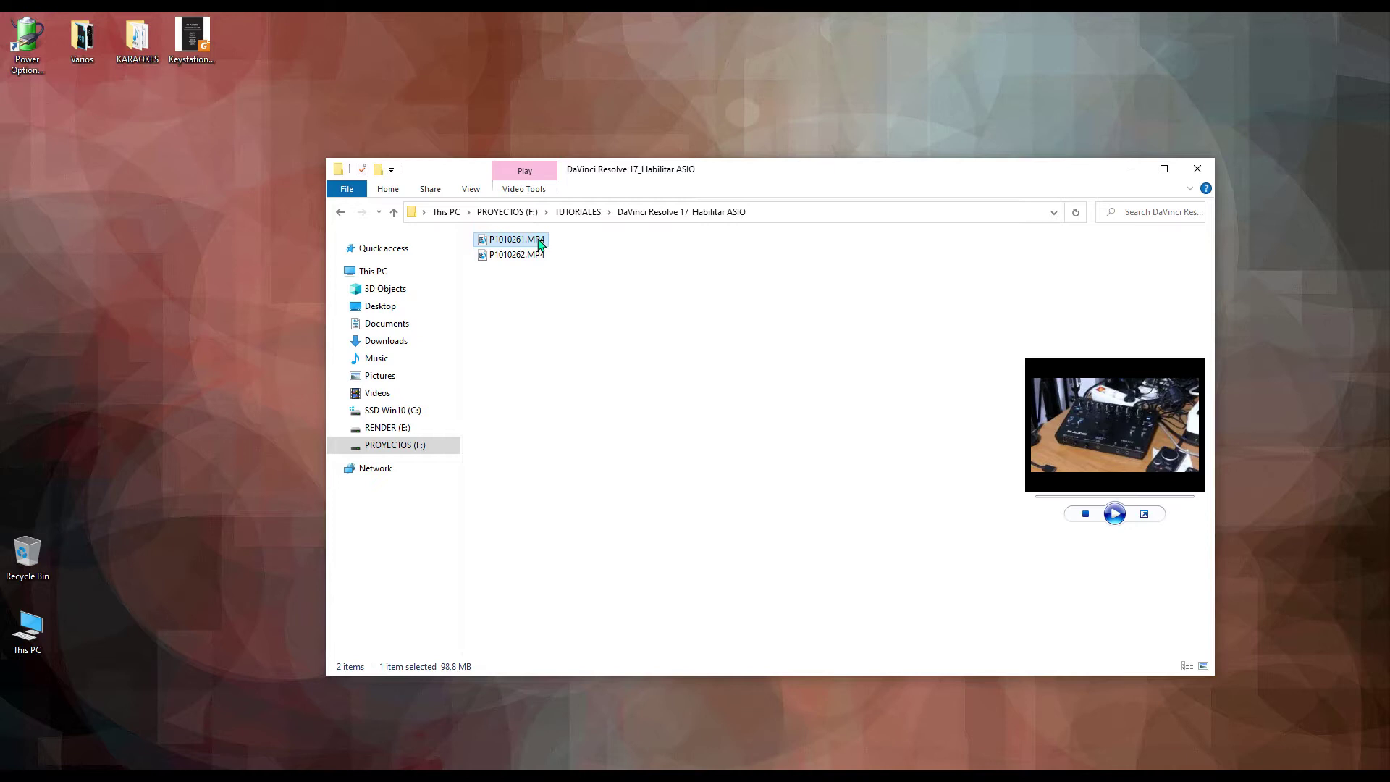
{"action": "left_click", "coordinate": [541, 302]}
{"action": "double_click", "coordinate": [524, 246]}
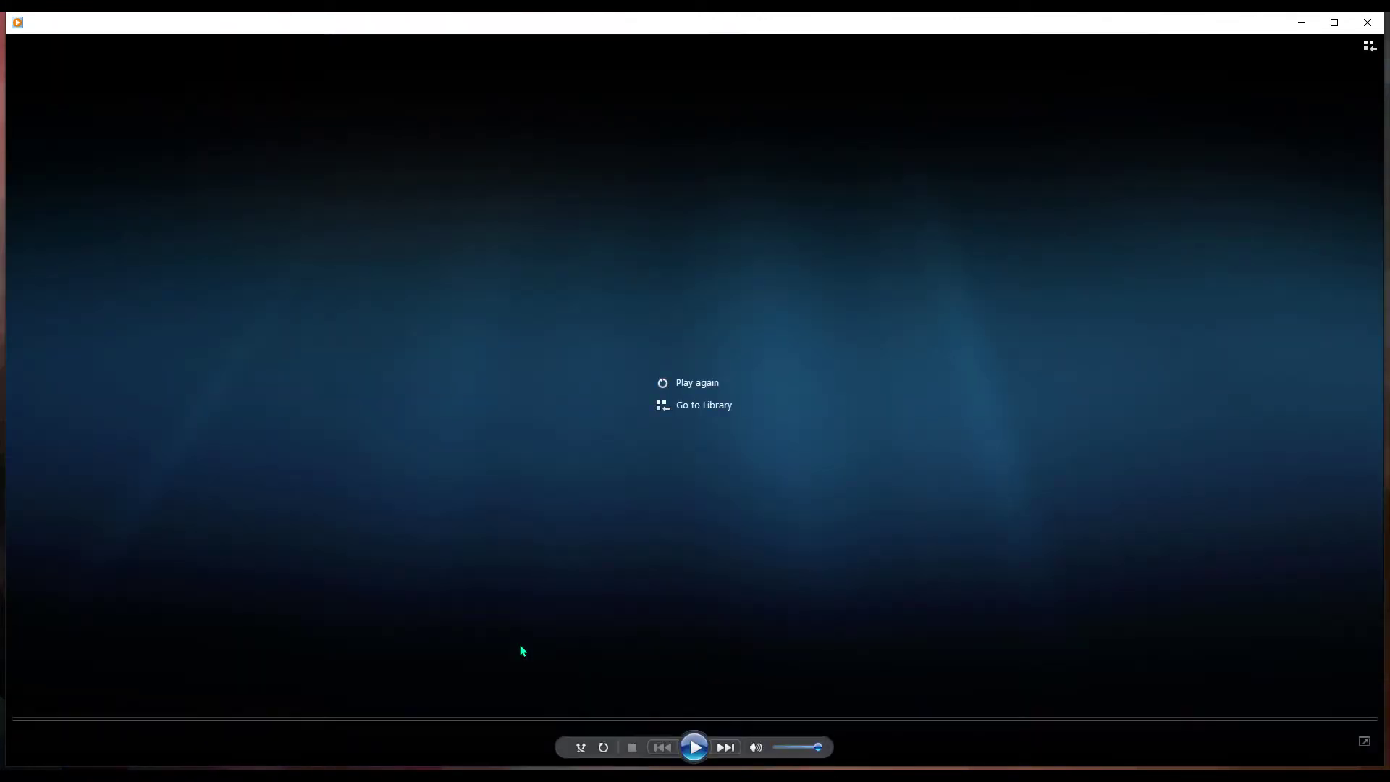
Close the media player, clear the file selection in File Explorer and open the Start menu.
{"action": "left_click", "coordinate": [1367, 21]}
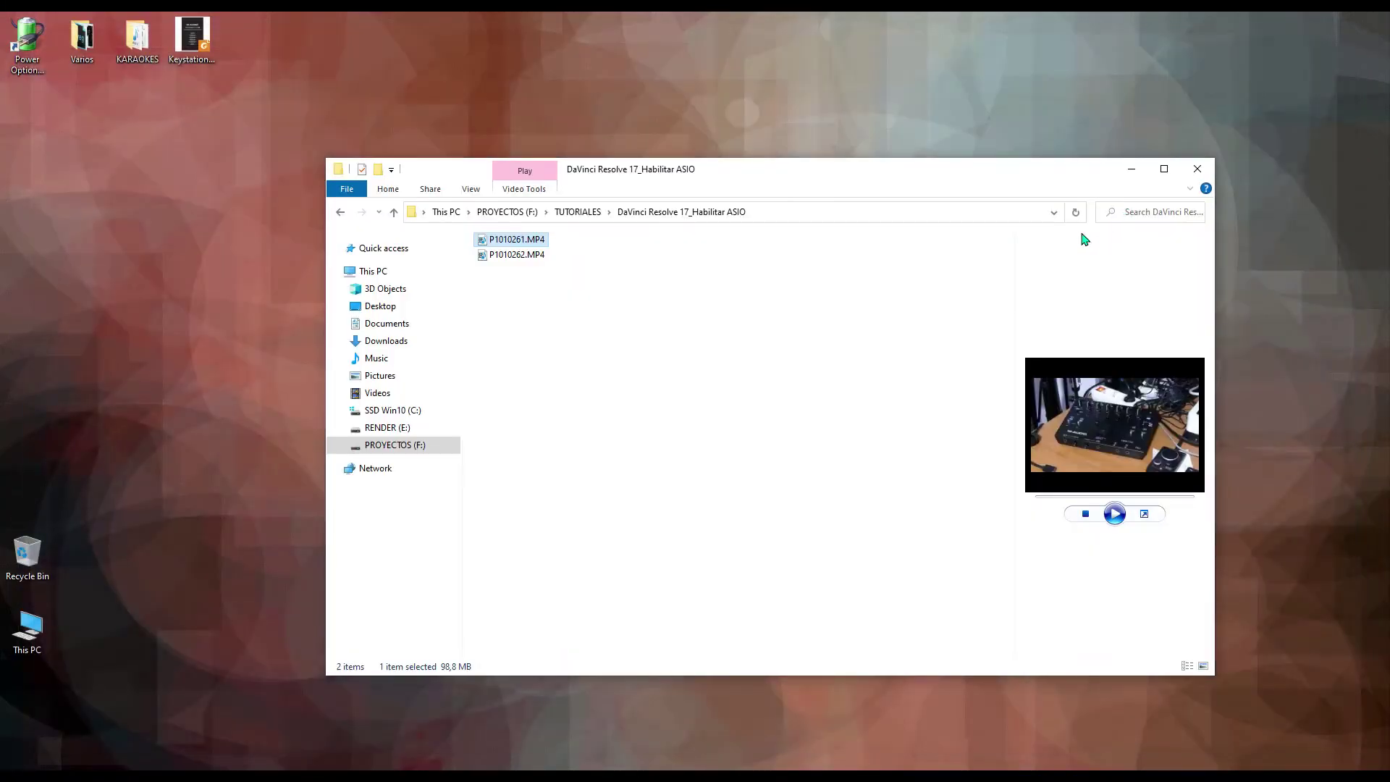
{"action": "left_click", "coordinate": [676, 357]}
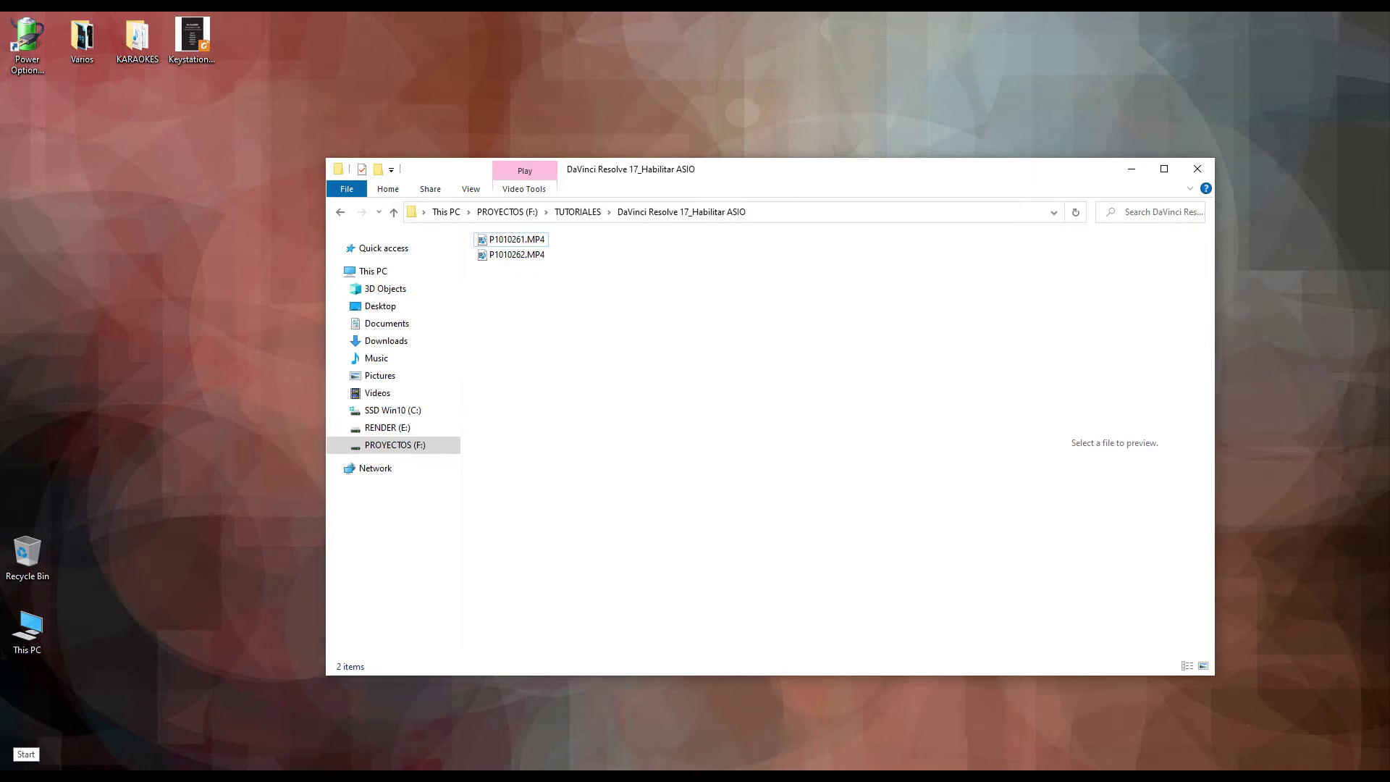
{"action": "left_click", "coordinate": [14, 775]}
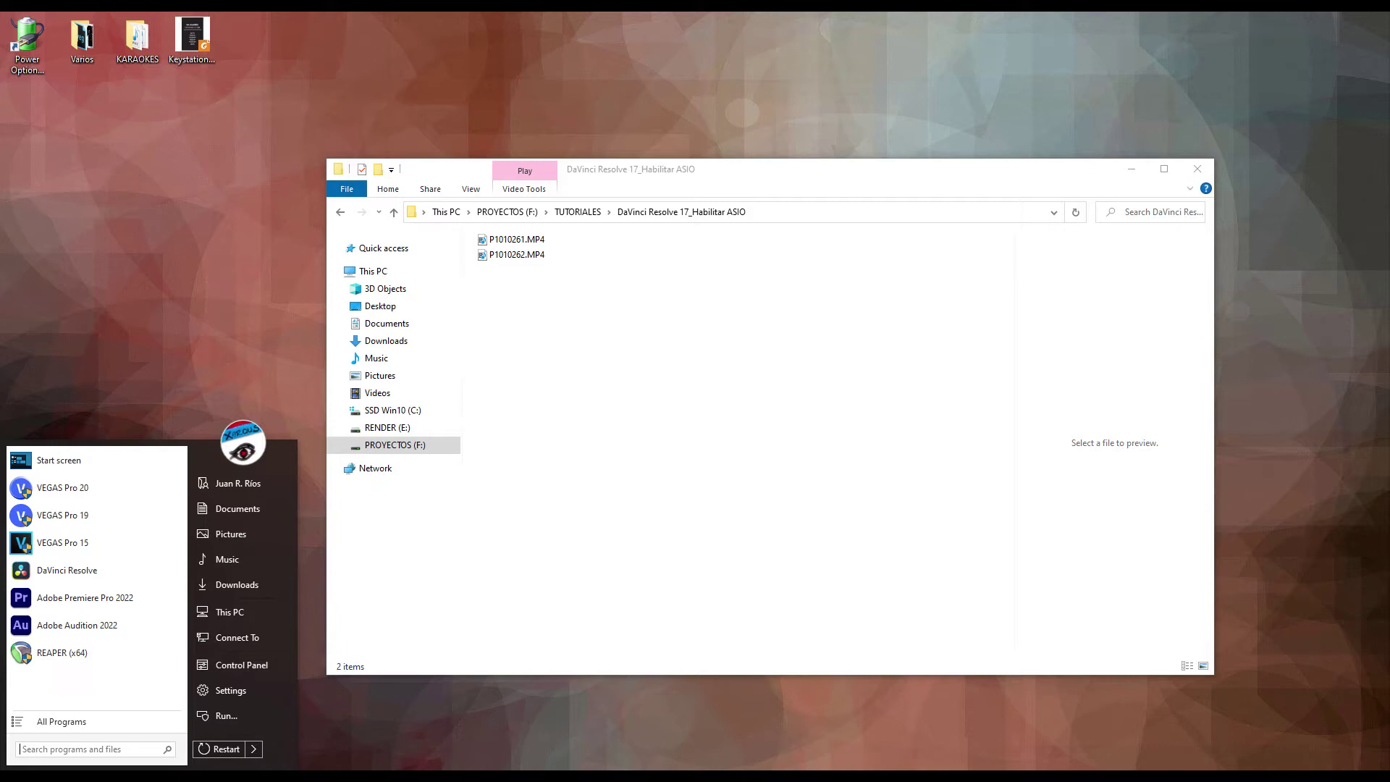
Launch DaVinci Resolve 17 and open the Untitled Project on the Cut page.
{"action": "left_click", "coordinate": [79, 571]}
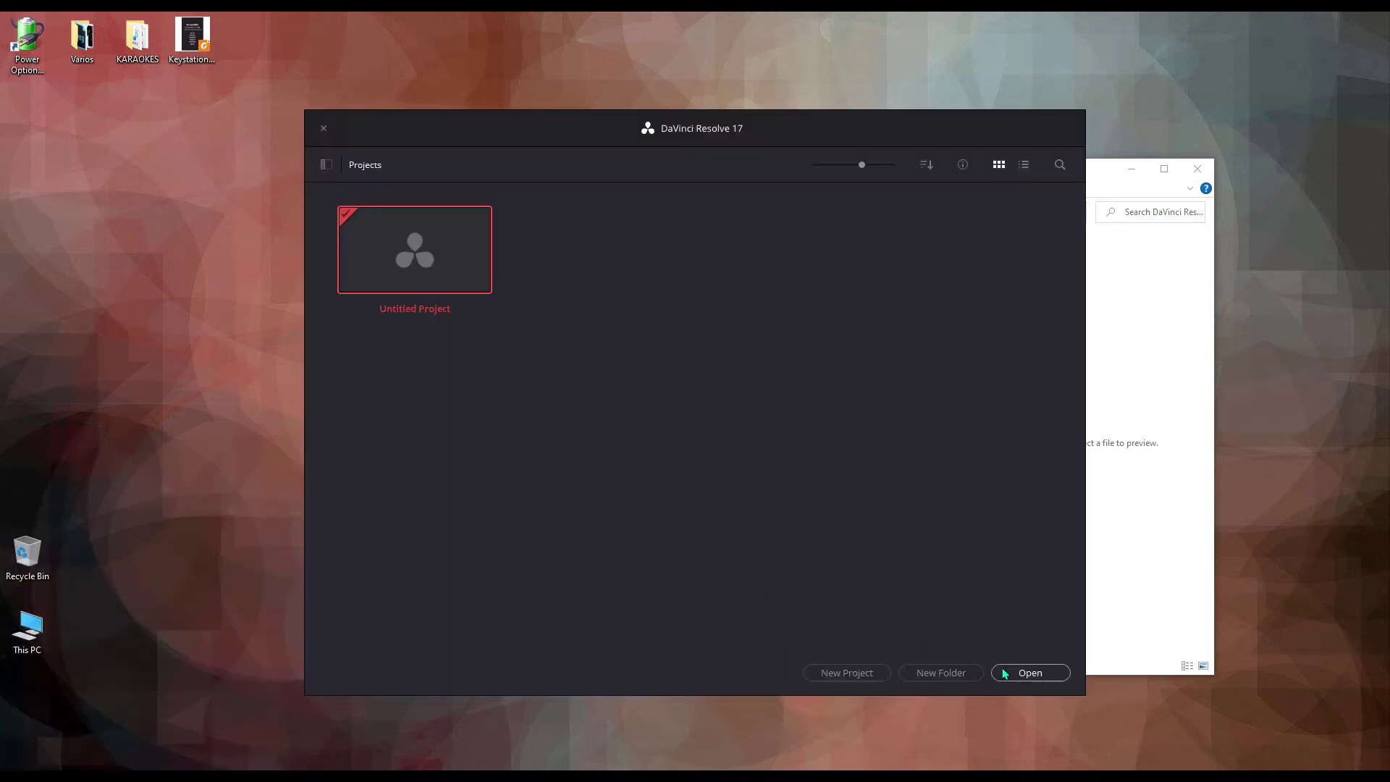
{"action": "left_click", "coordinate": [1036, 677]}
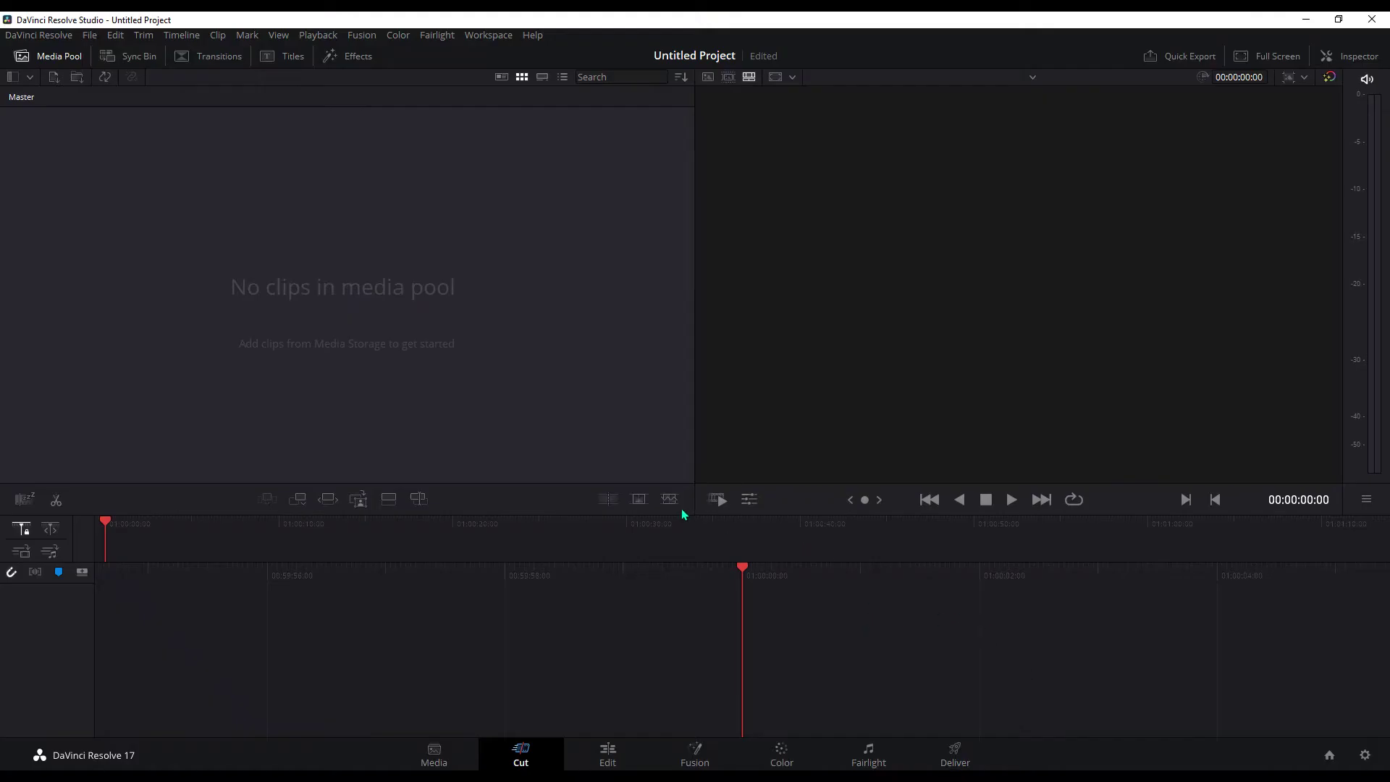
{"action": "right_click", "coordinate": [353, 327]}
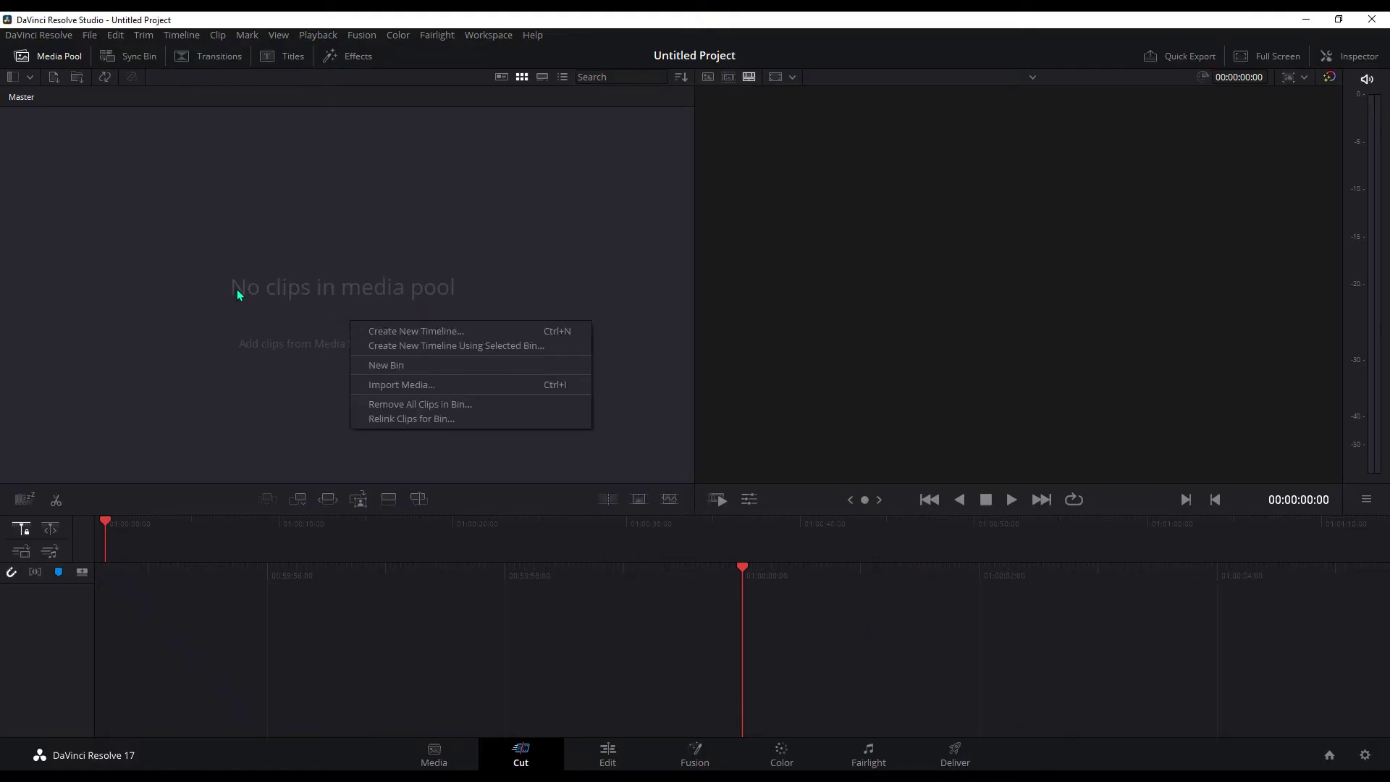
{"action": "left_click", "coordinate": [116, 230]}
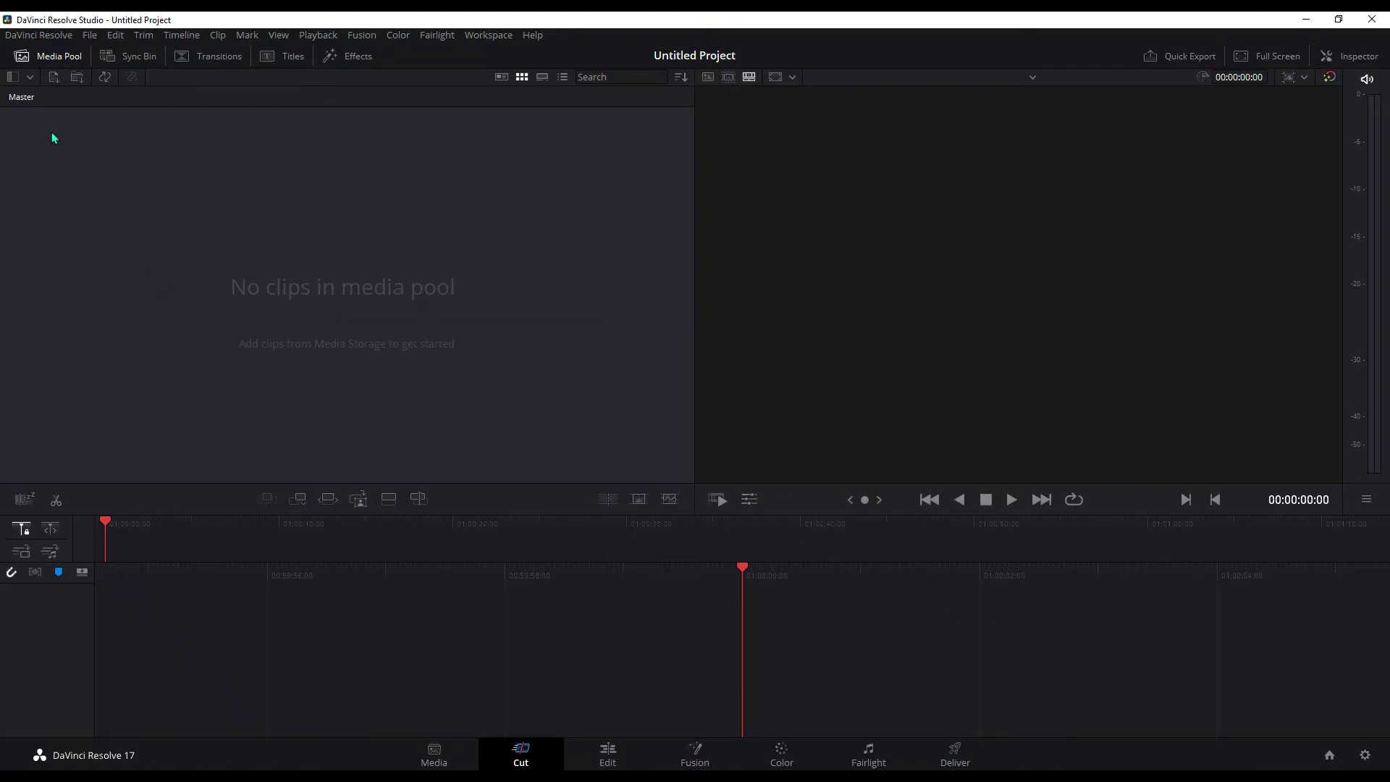
{"action": "left_click", "coordinate": [32, 39]}
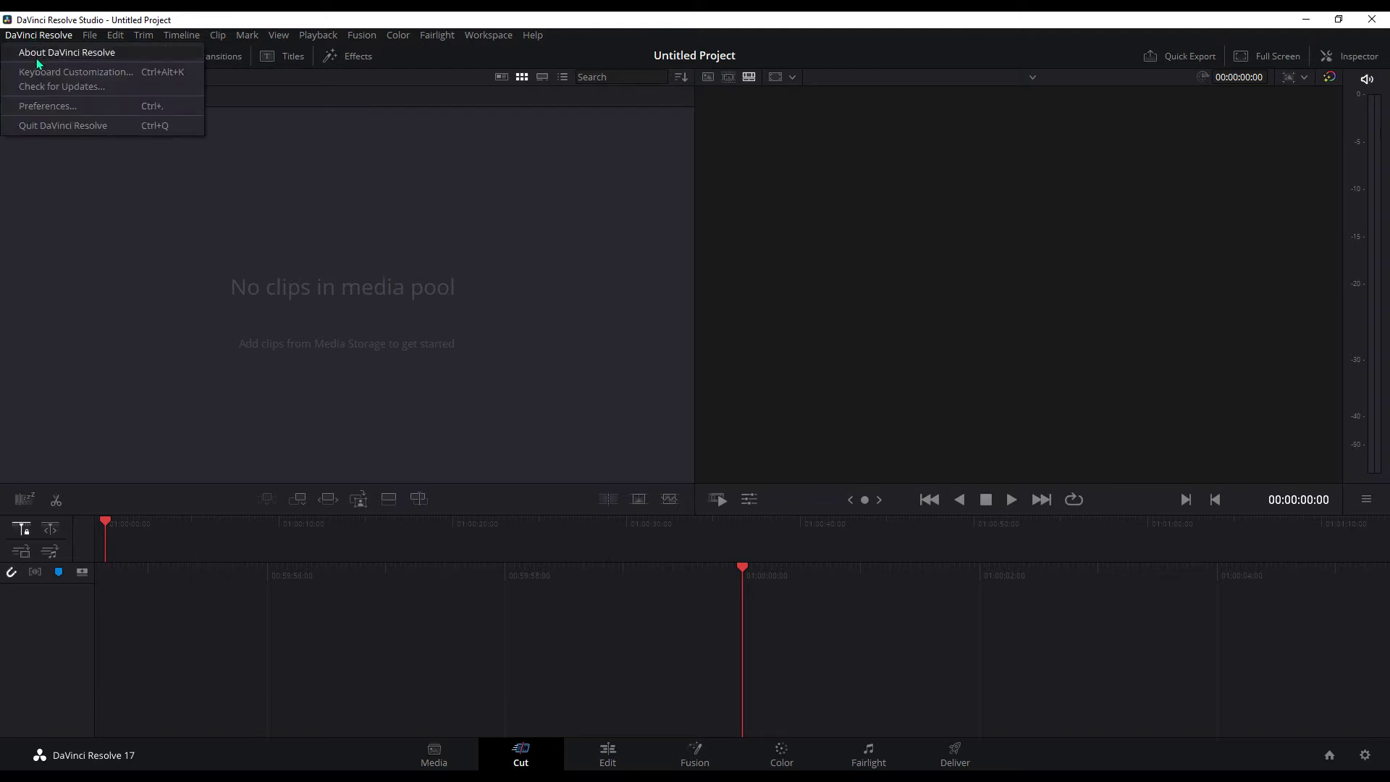
Set the Video and Audio I/O engine to ASIO in Preferences and save it.
{"action": "left_click", "coordinate": [53, 107]}
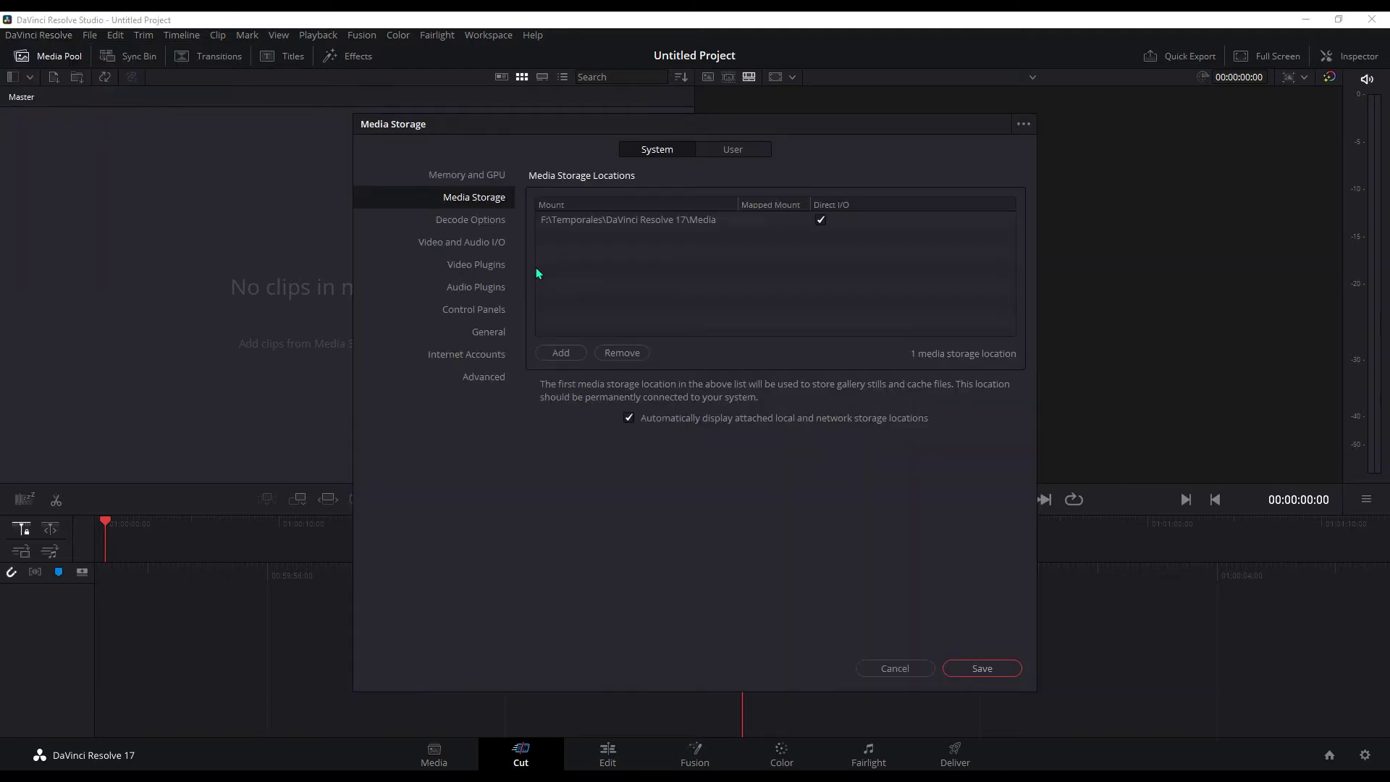
{"action": "left_click", "coordinate": [461, 243]}
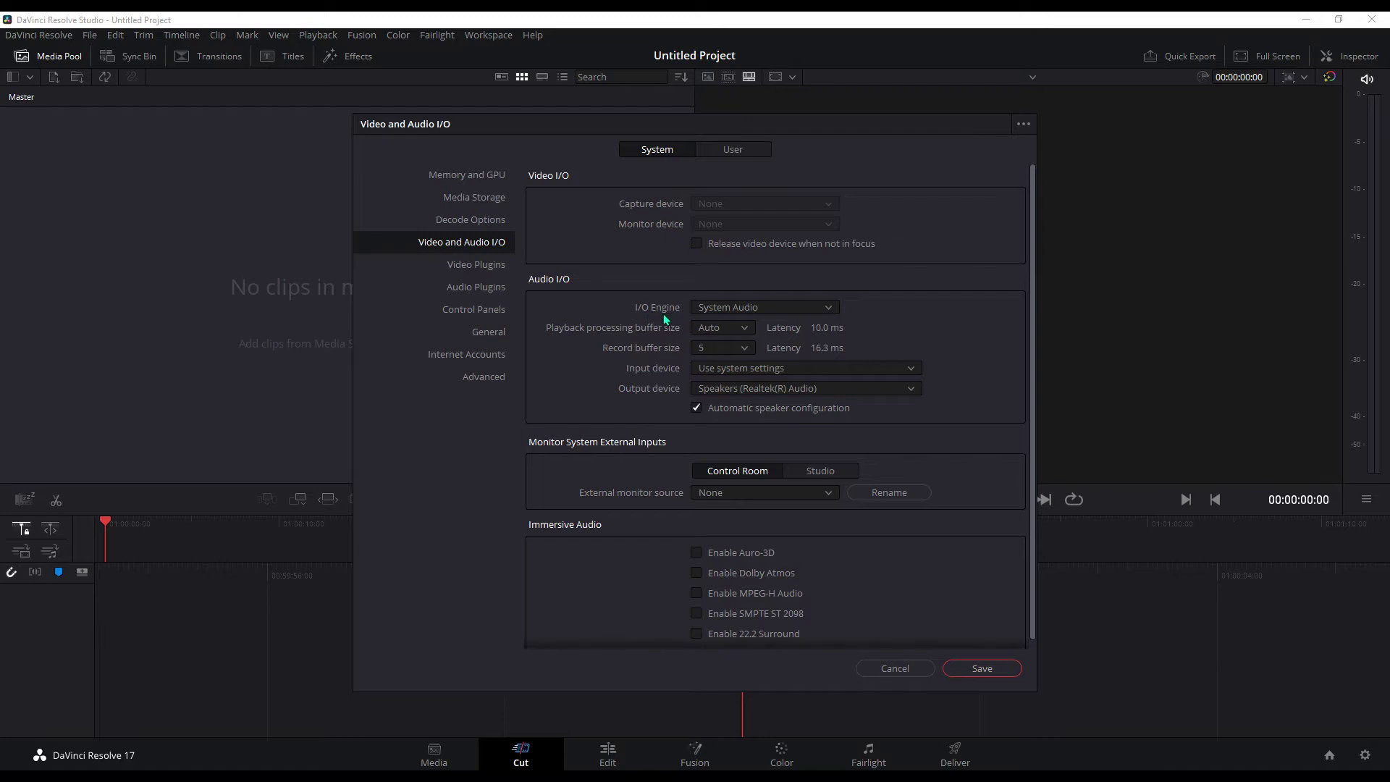
{"action": "left_click", "coordinate": [828, 310]}
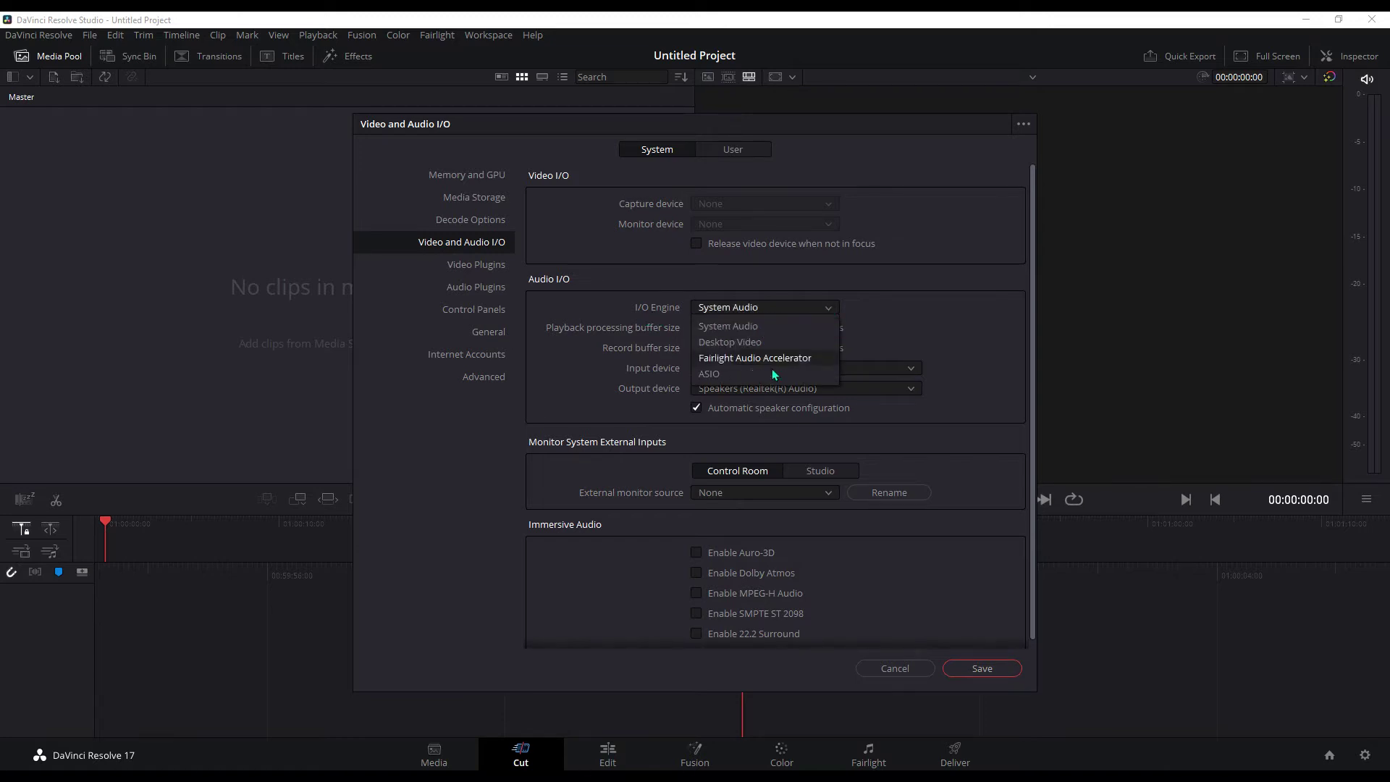
{"action": "left_click", "coordinate": [722, 376]}
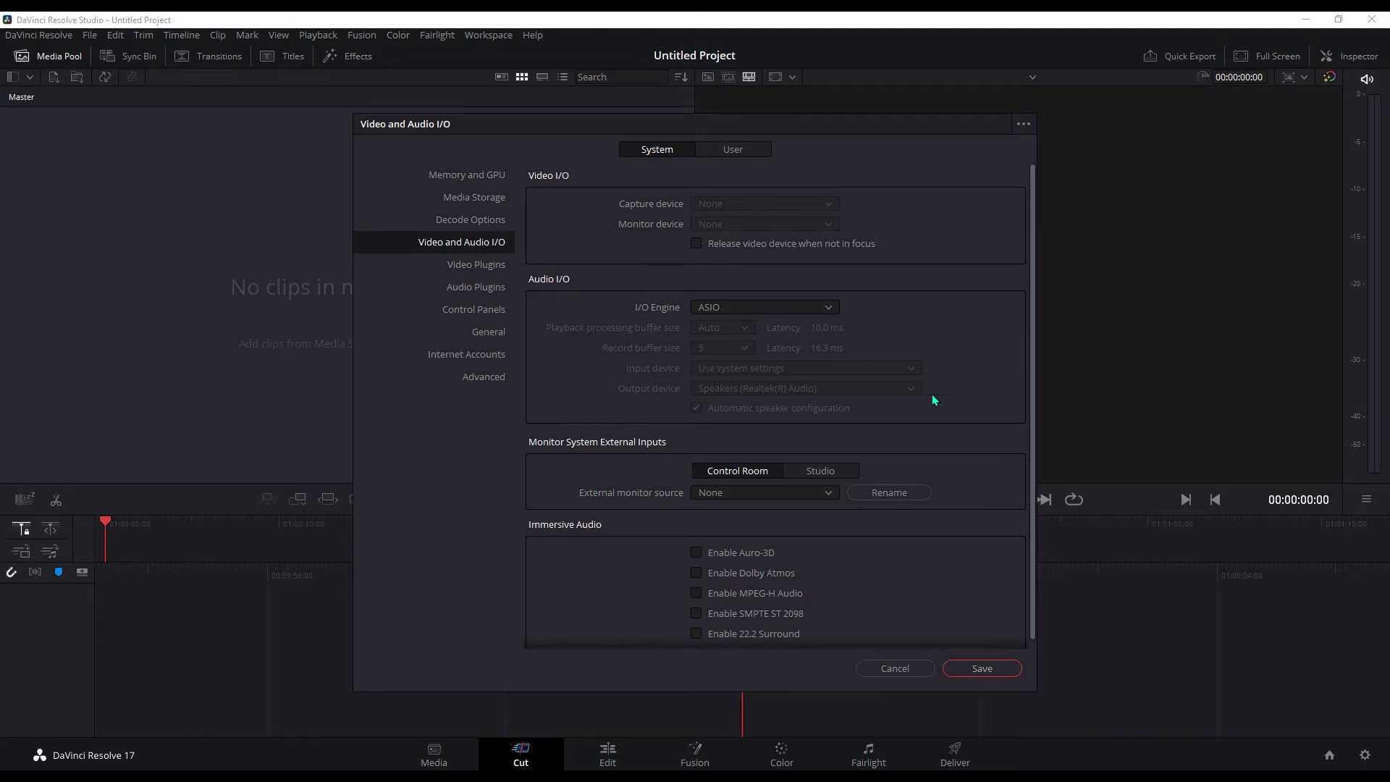
{"action": "left_click", "coordinate": [991, 669]}
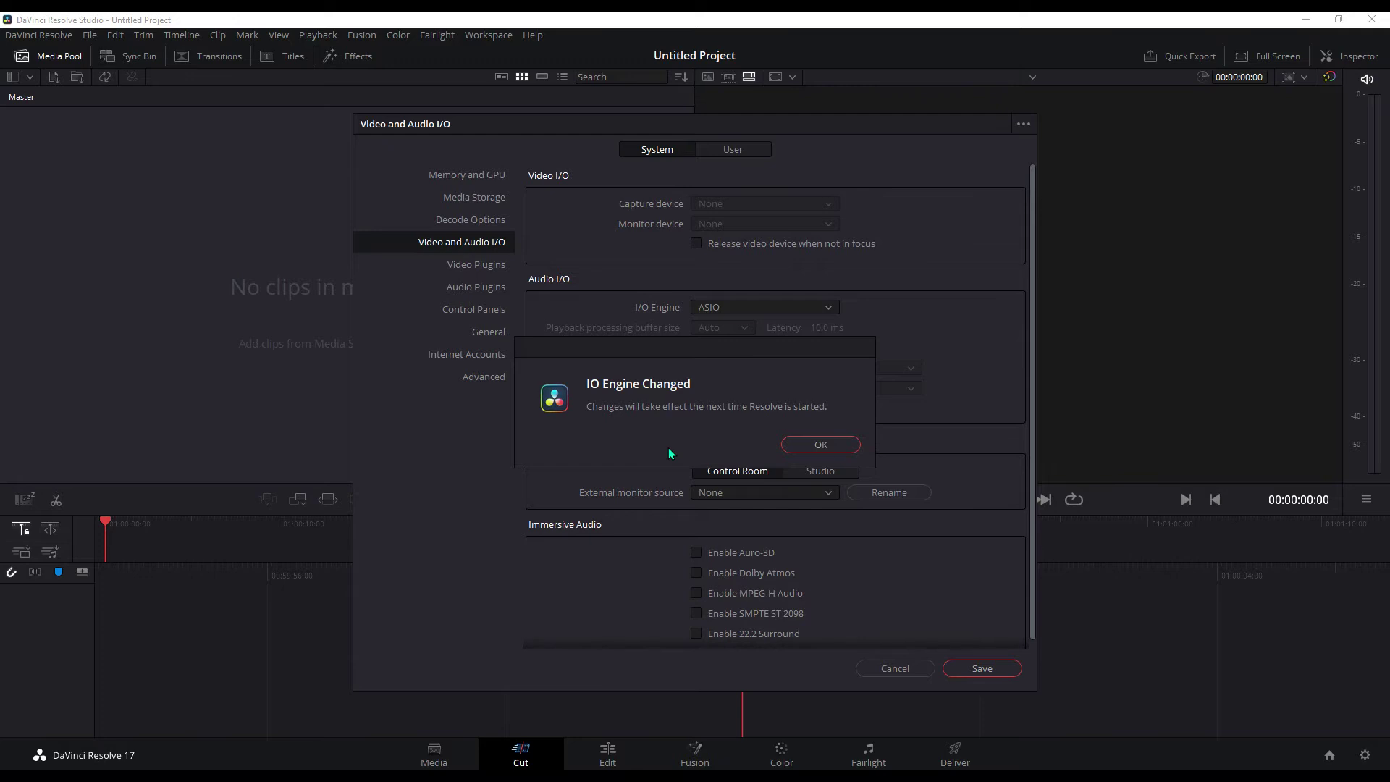
{"action": "left_click", "coordinate": [828, 444]}
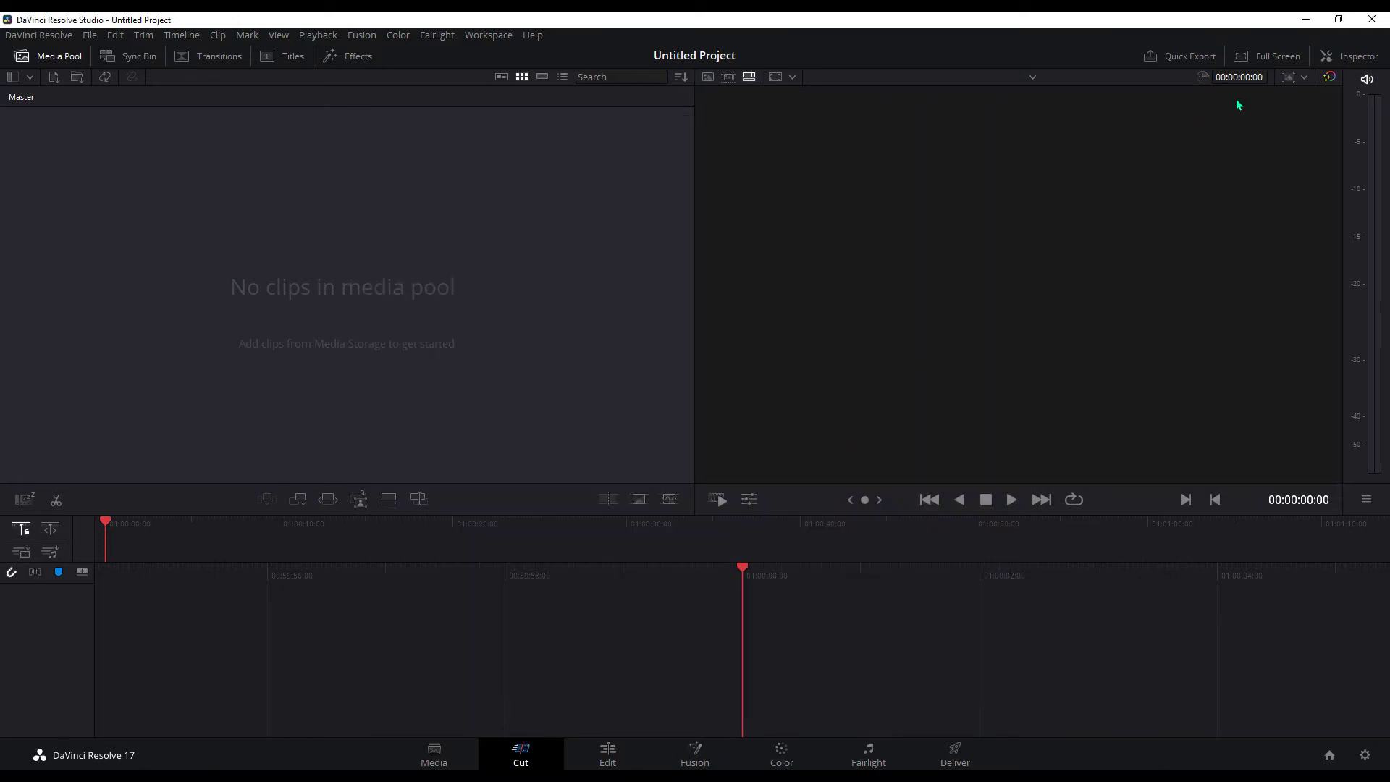
Restart Resolve, reopen Untitled Project and import Estudio_Rumba_4ªVersion.wav into the media pool.
{"action": "left_click", "coordinate": [1373, 22]}
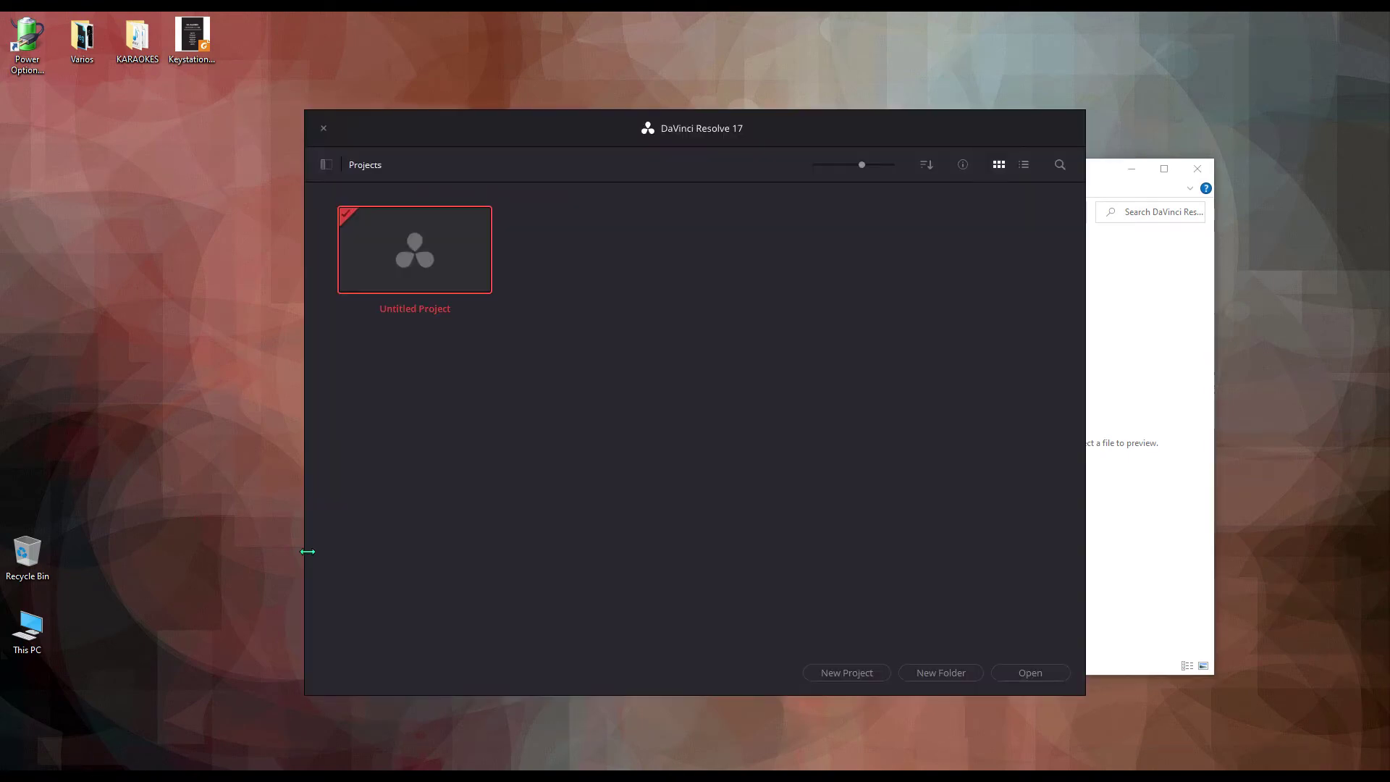
{"action": "left_click", "coordinate": [1029, 673]}
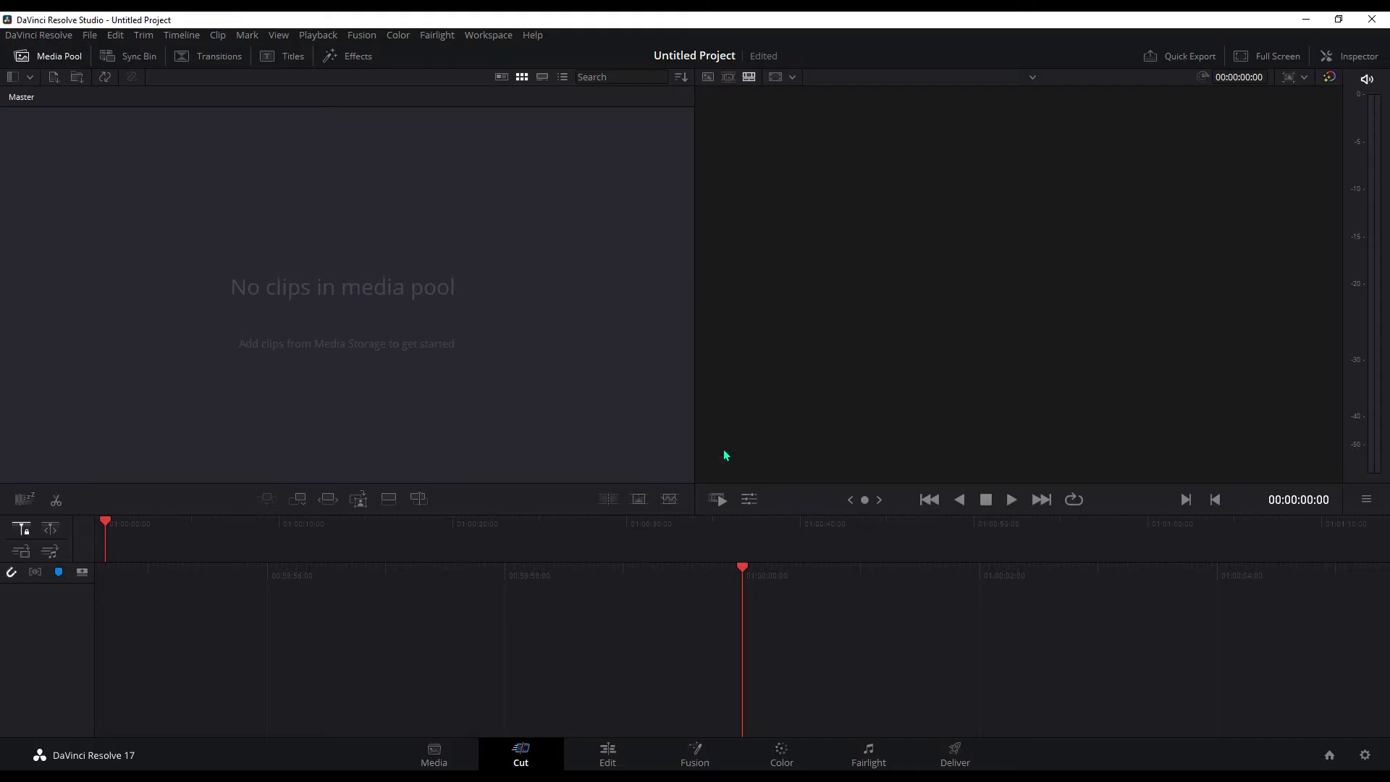
{"action": "right_click", "coordinate": [303, 301]}
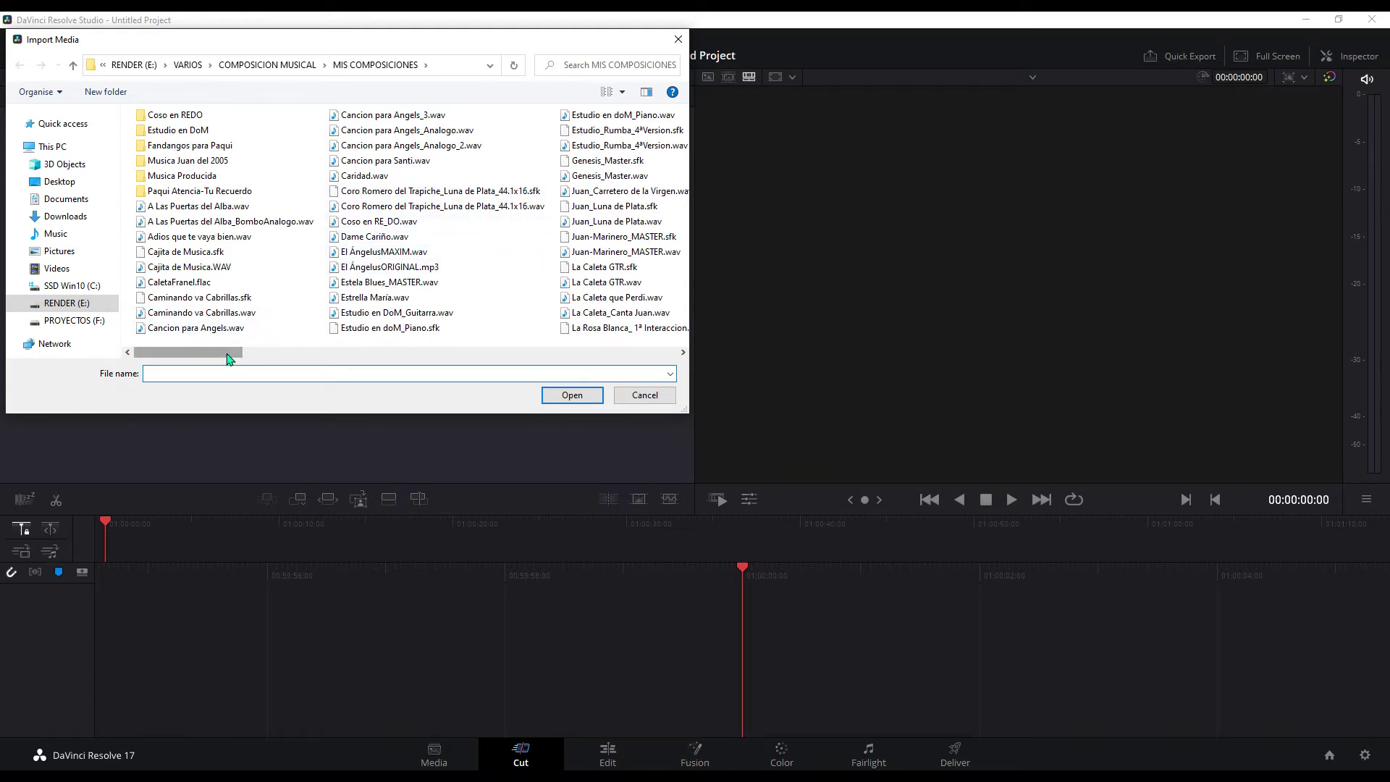
{"action": "left_click_drag", "start_coordinate": [237, 353], "coordinate": [303, 353]}
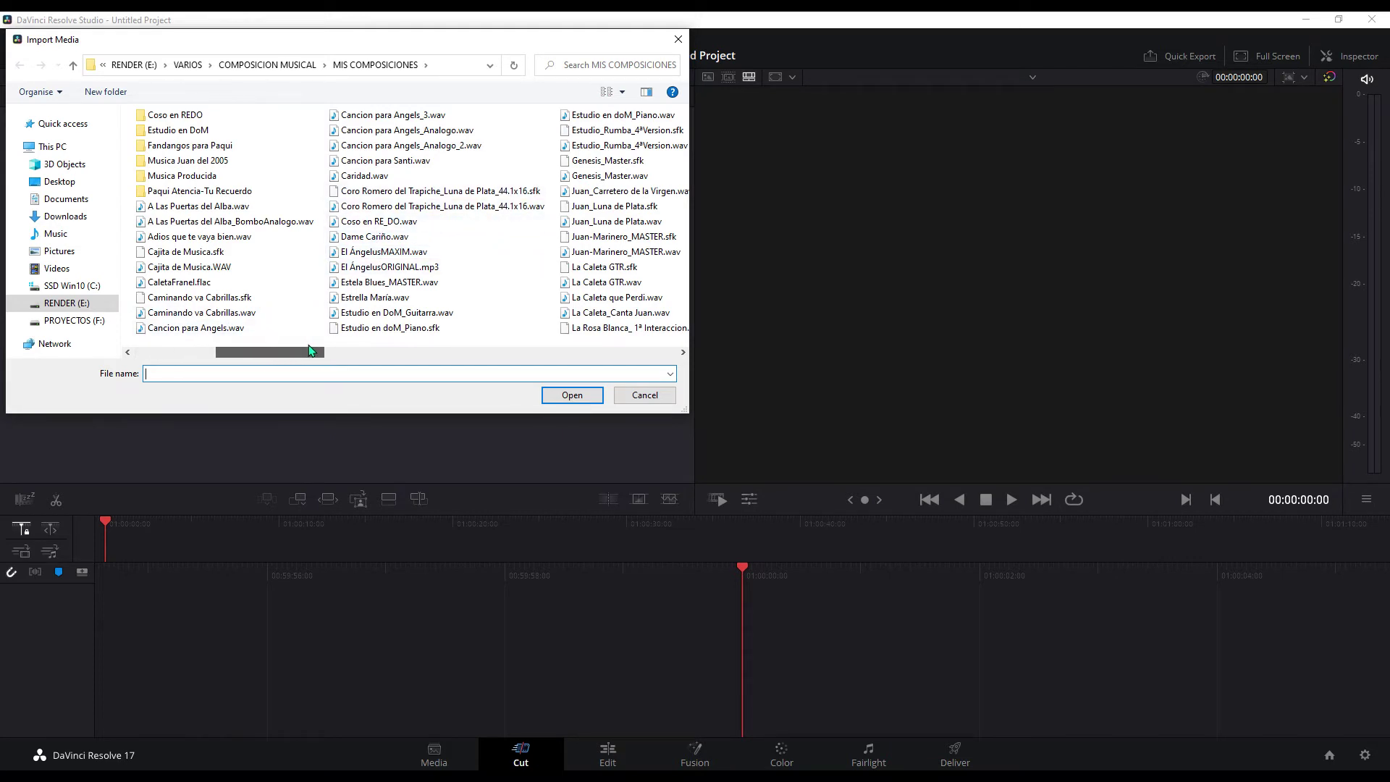
{"action": "left_click", "coordinate": [592, 146]}
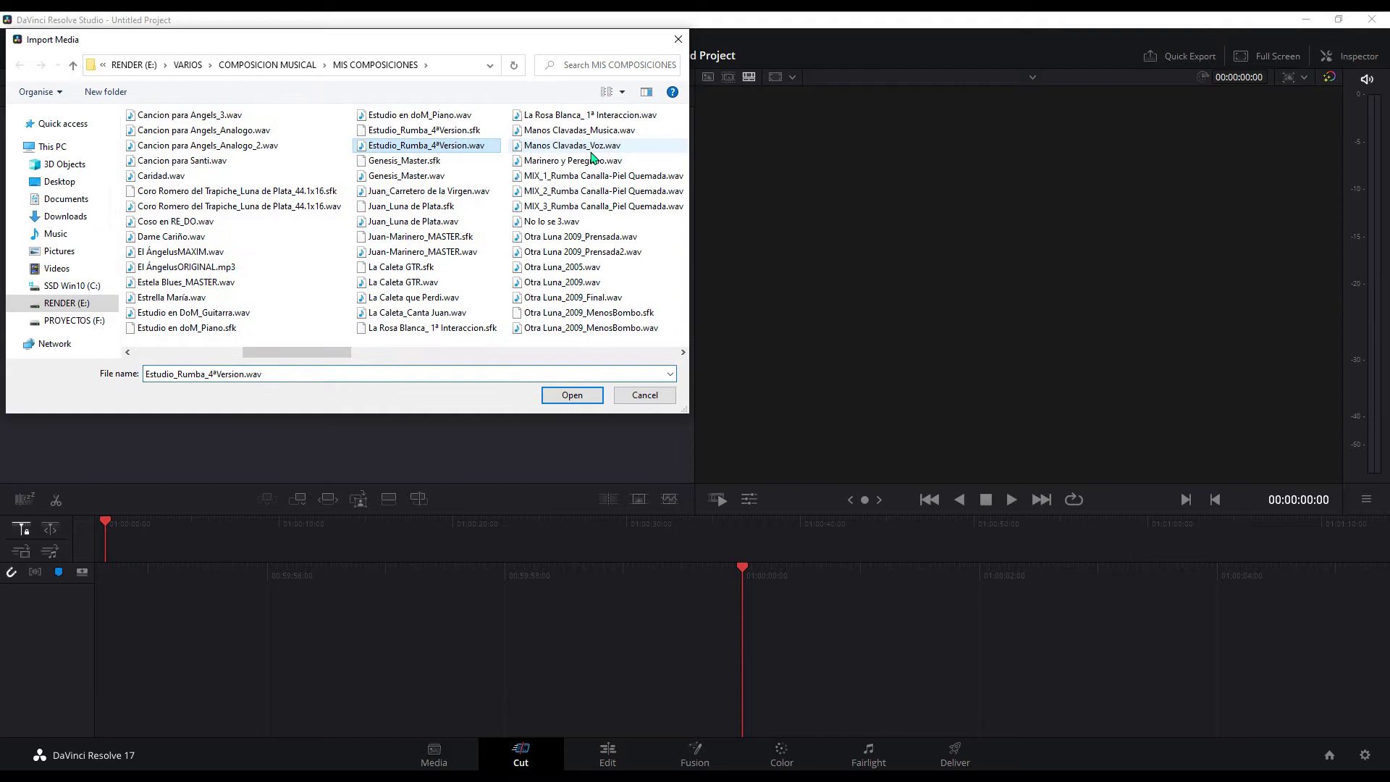
{"action": "left_click", "coordinate": [572, 395]}
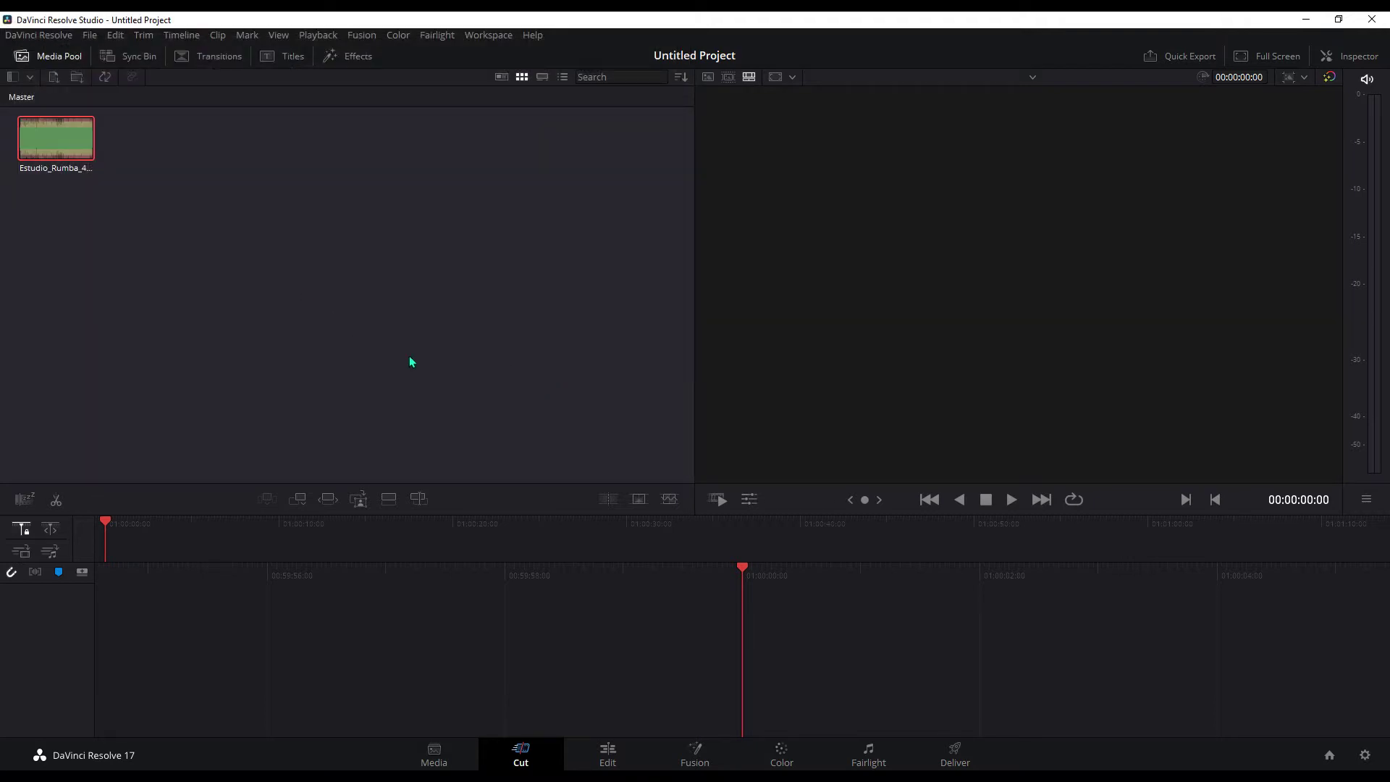
Put Estudio_Rumba_4ªVersion.wav on Audio 1 of a new timeline, then enlarge that track on Fairlight.
{"action": "left_click", "coordinate": [612, 759]}
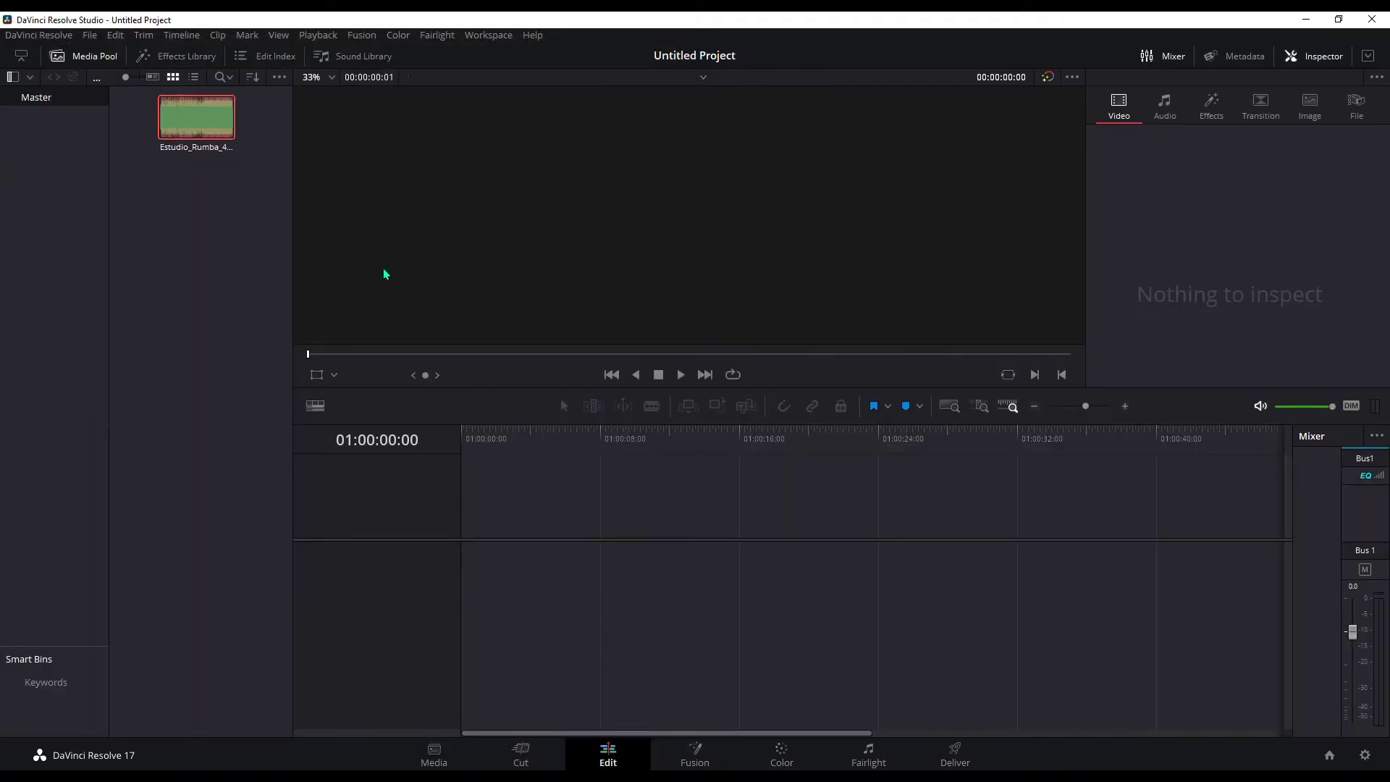
{"action": "left_click", "coordinate": [185, 123]}
{"action": "left_click_drag", "start_coordinate": [185, 123], "coordinate": [457, 602]}
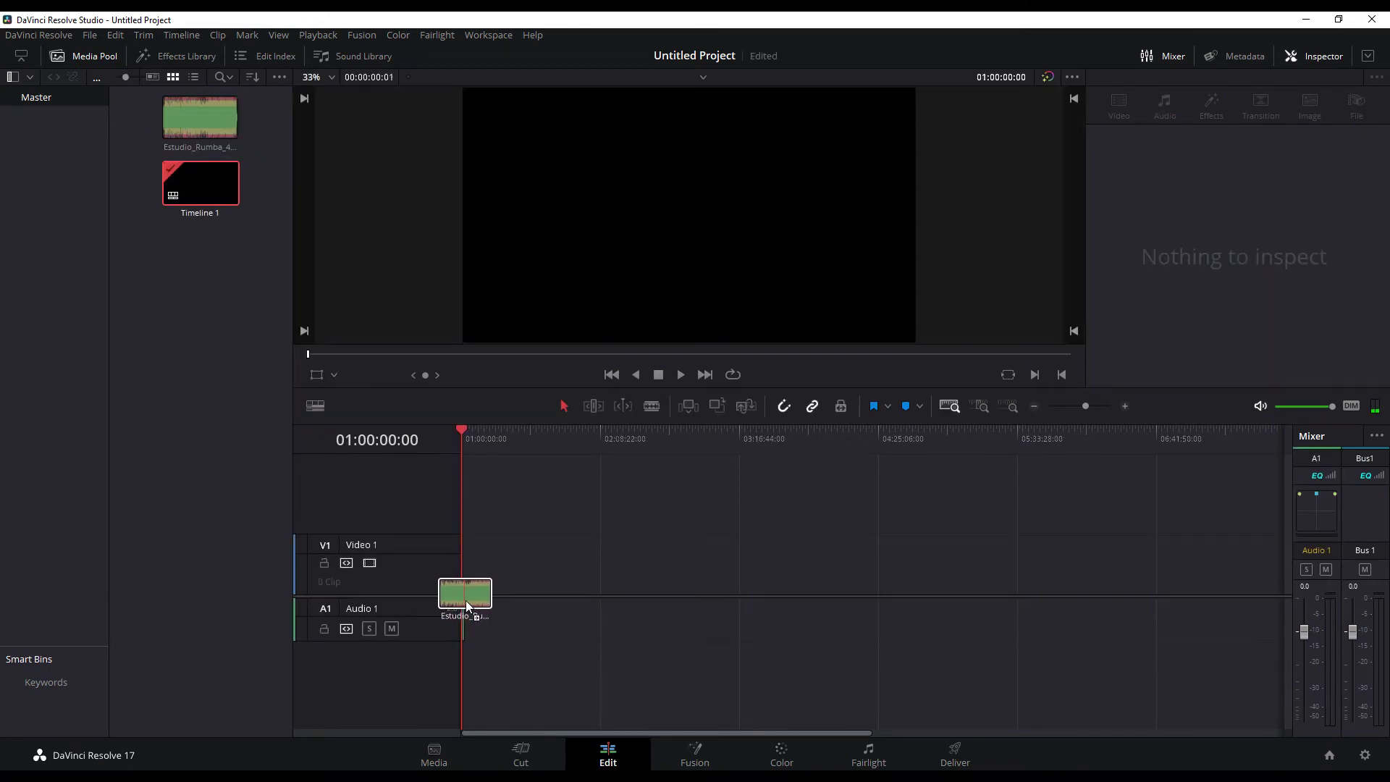
{"action": "left_click_drag", "start_coordinate": [476, 605], "coordinate": [467, 605]}
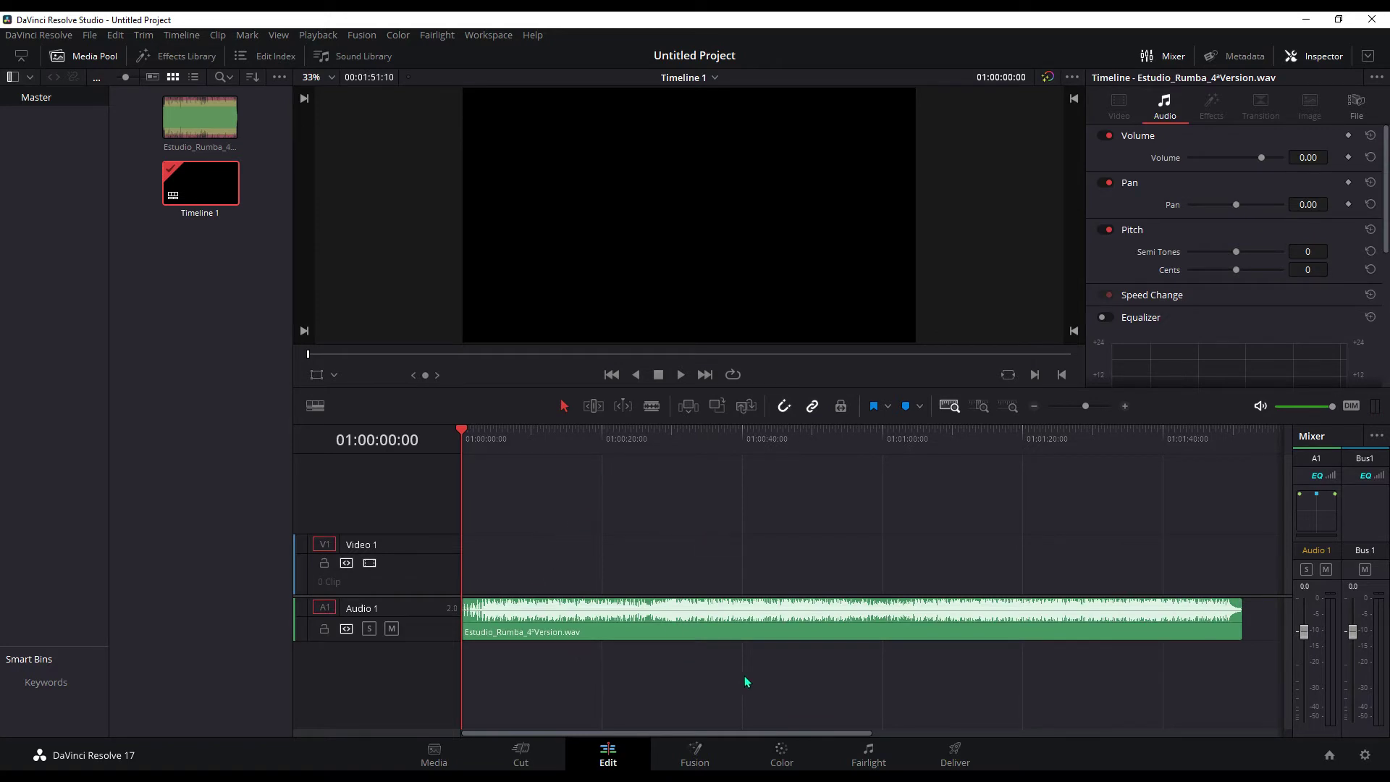
{"action": "left_click", "coordinate": [872, 763]}
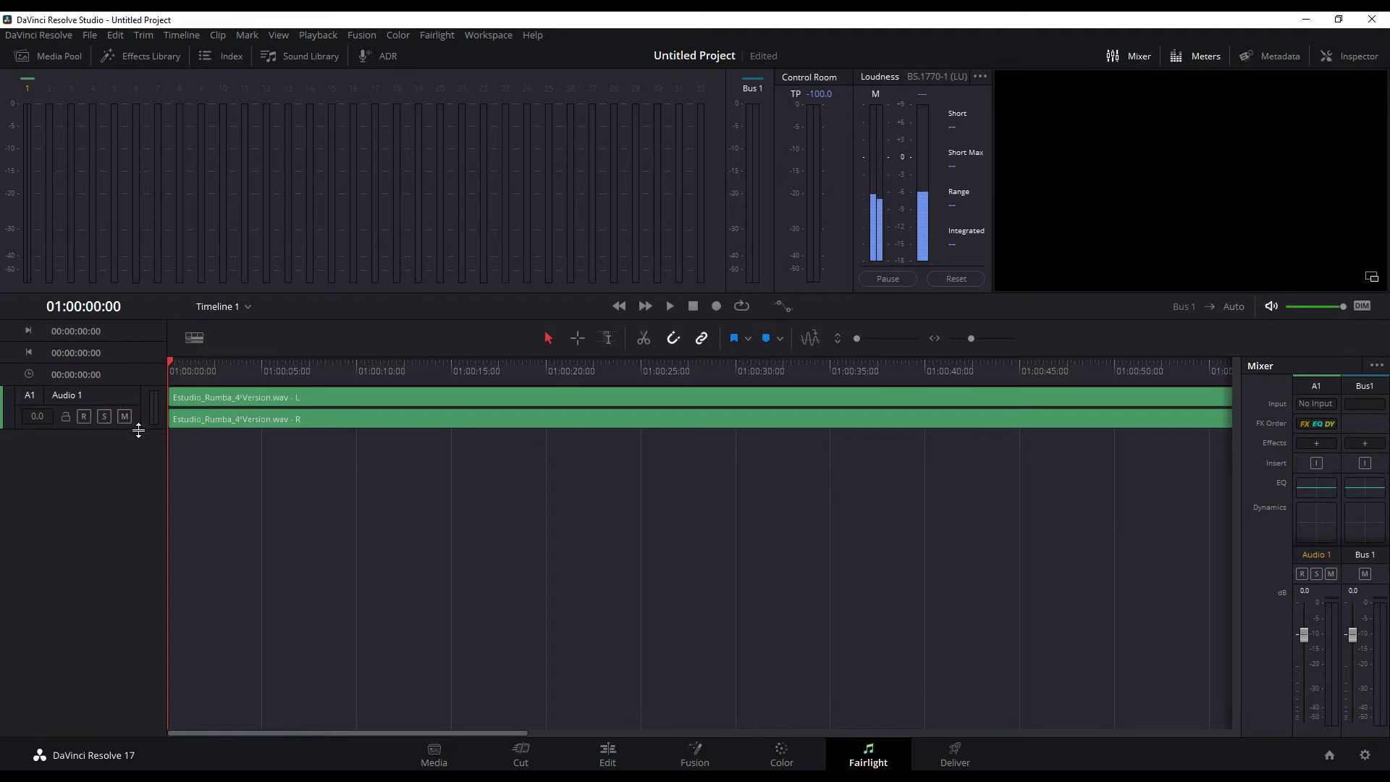
{"action": "left_click_drag", "start_coordinate": [137, 429], "coordinate": [136, 535]}
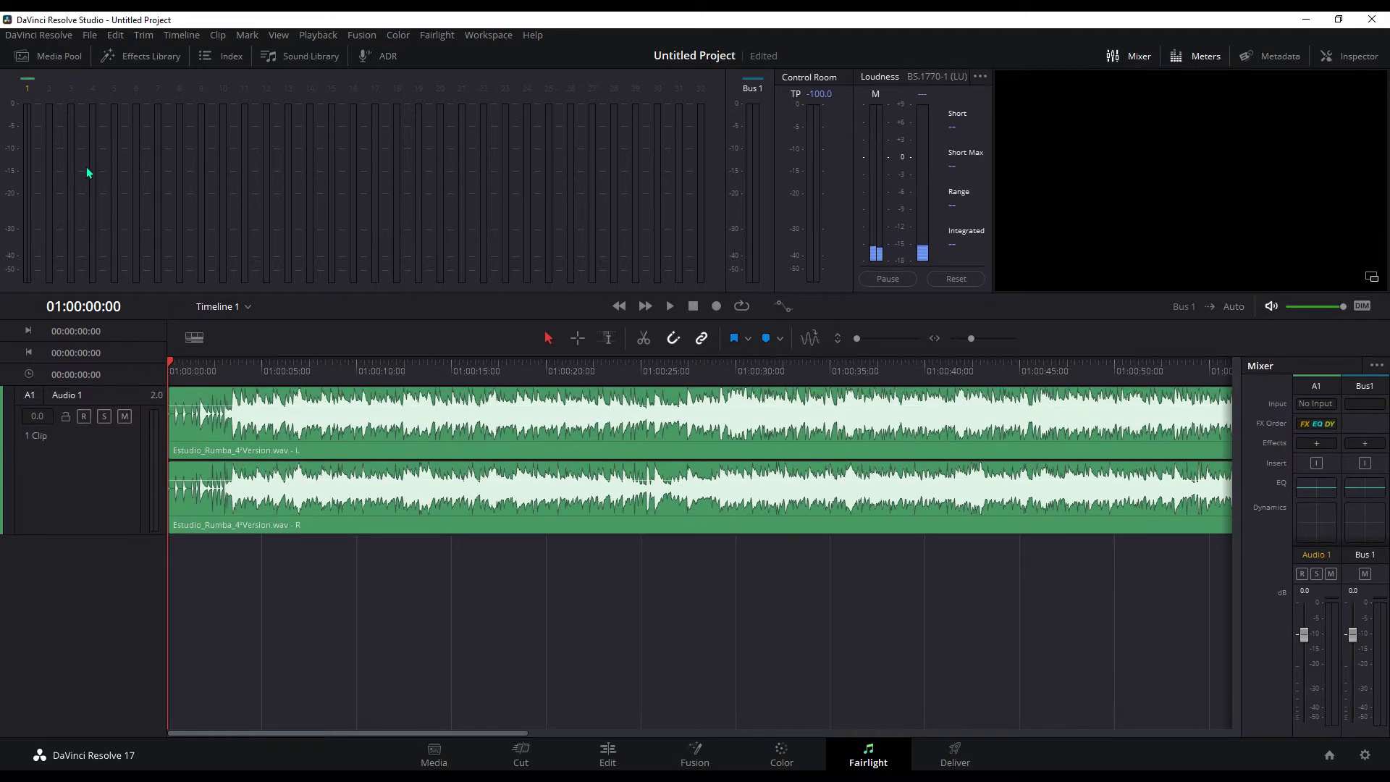
Select M-Audio AIR 192 14 ASIO as the audio device in Video and Audio I/O preferences.
{"action": "left_click", "coordinate": [34, 37]}
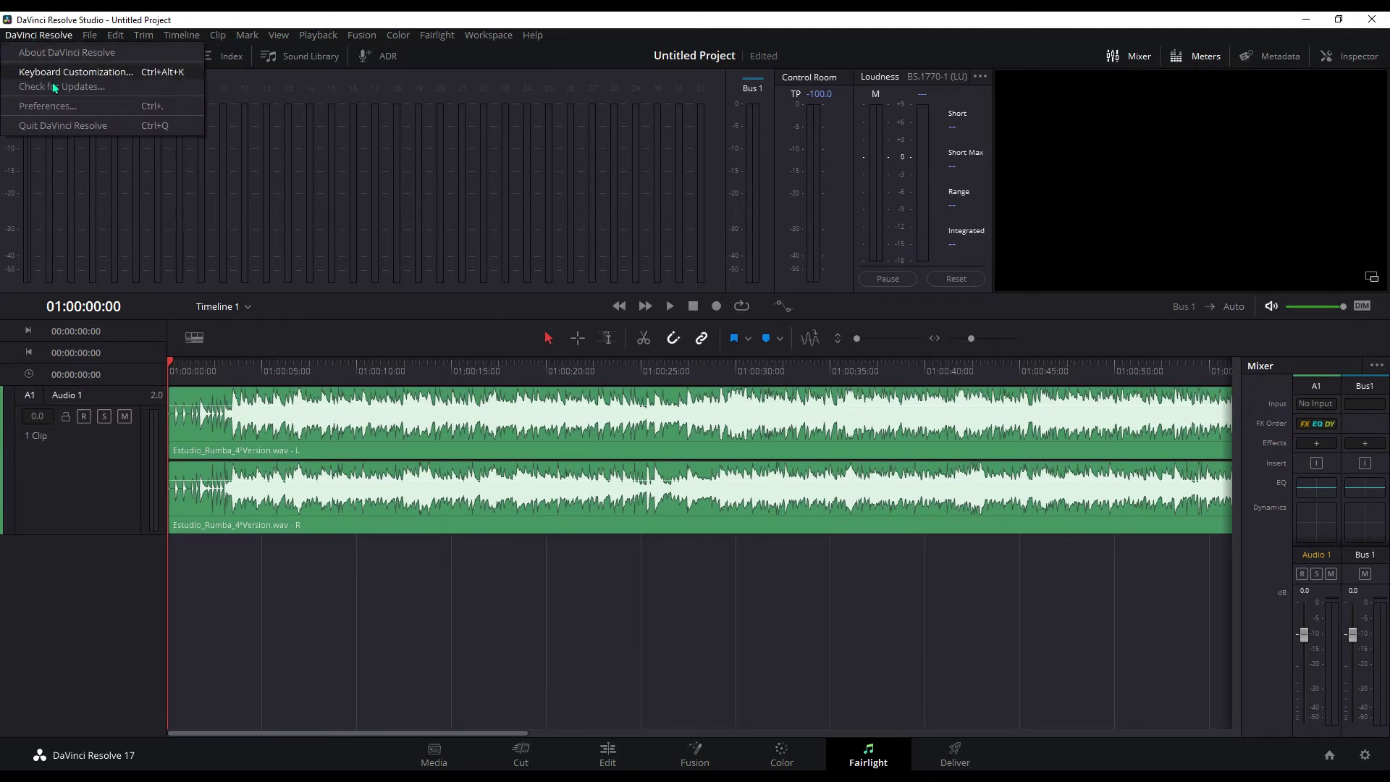
{"action": "left_click", "coordinate": [49, 106]}
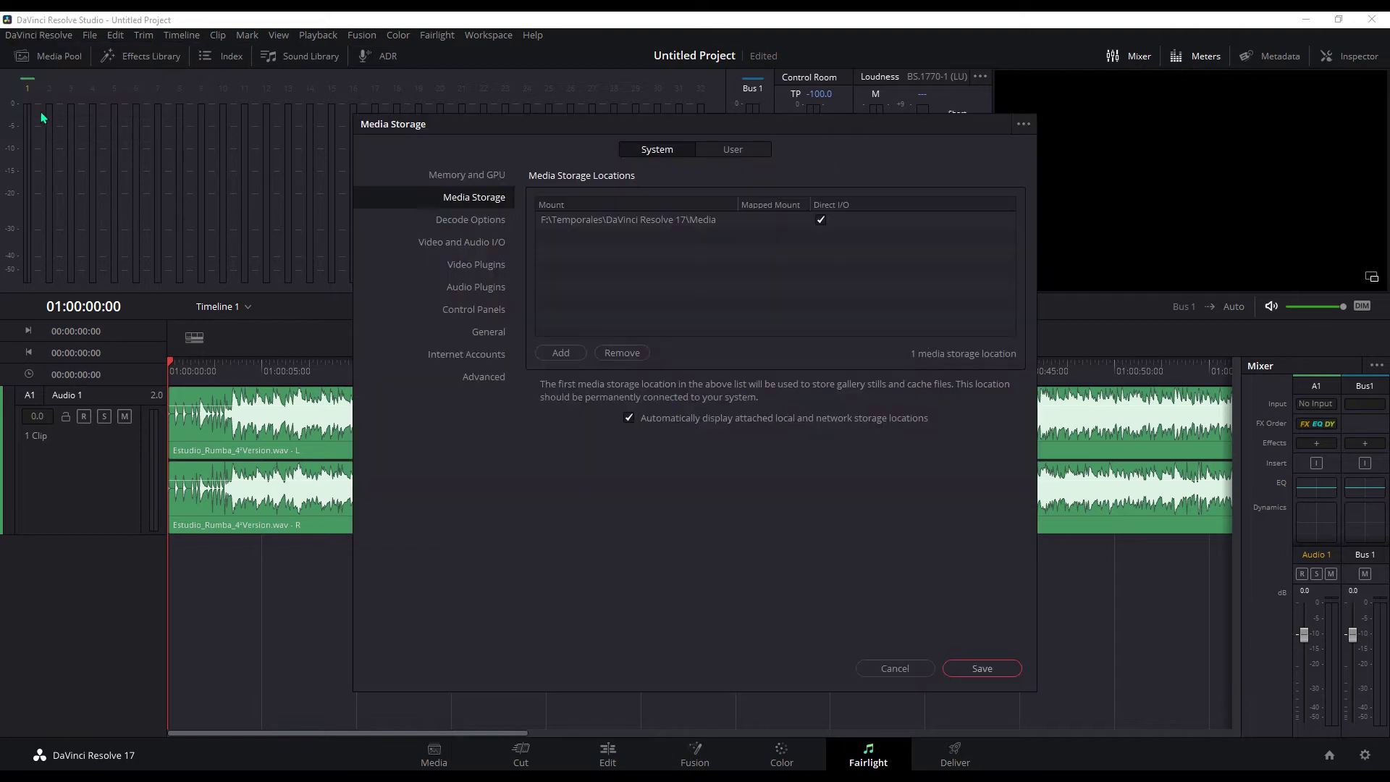
{"action": "left_click", "coordinate": [484, 245]}
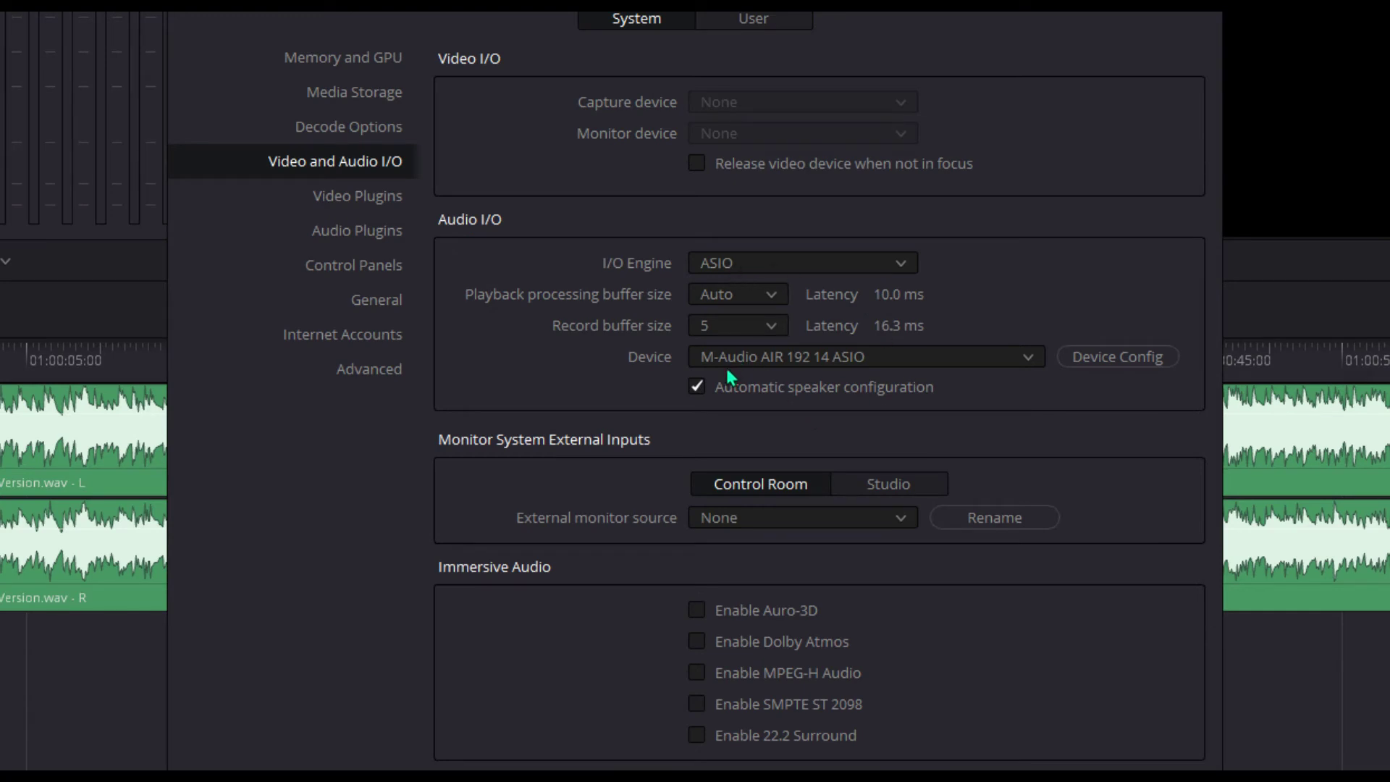
{"action": "left_click", "coordinate": [1028, 366]}
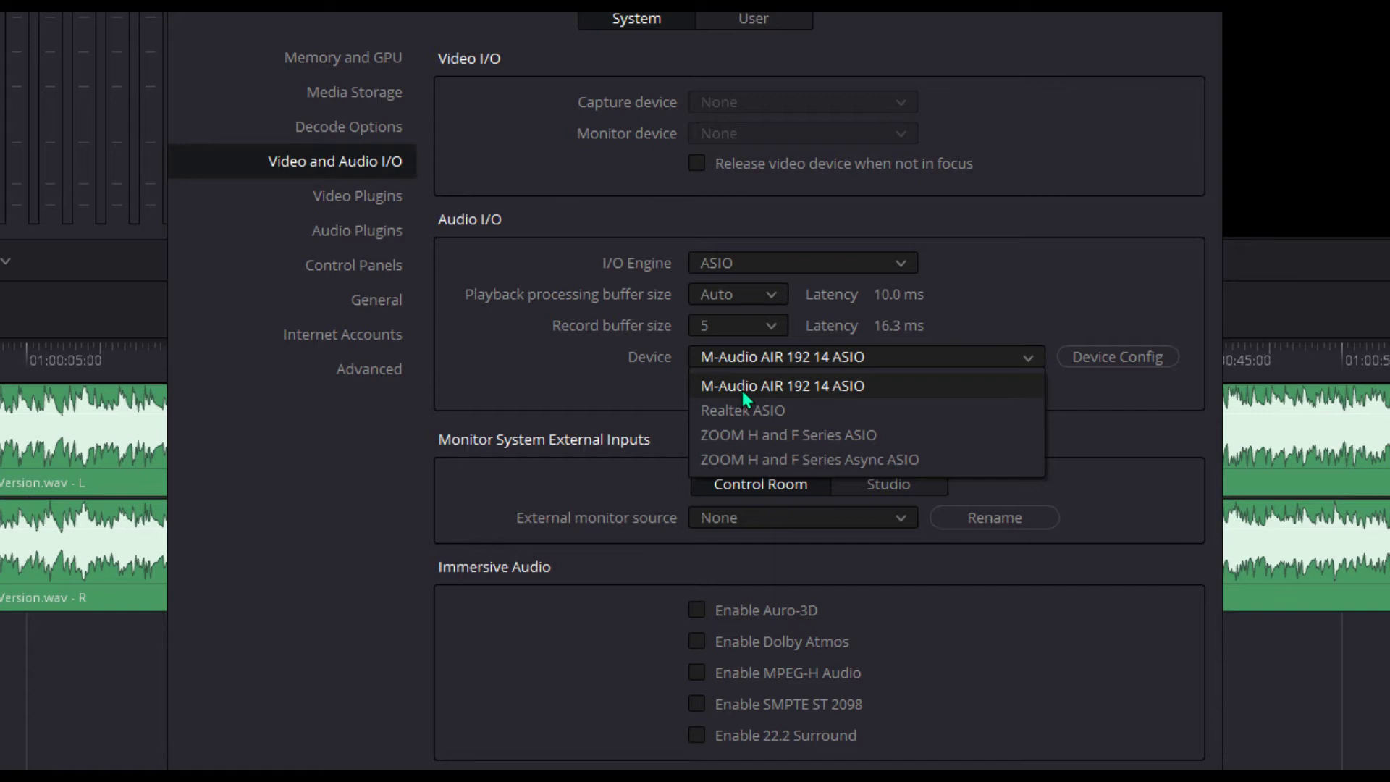
{"action": "left_click", "coordinate": [851, 388]}
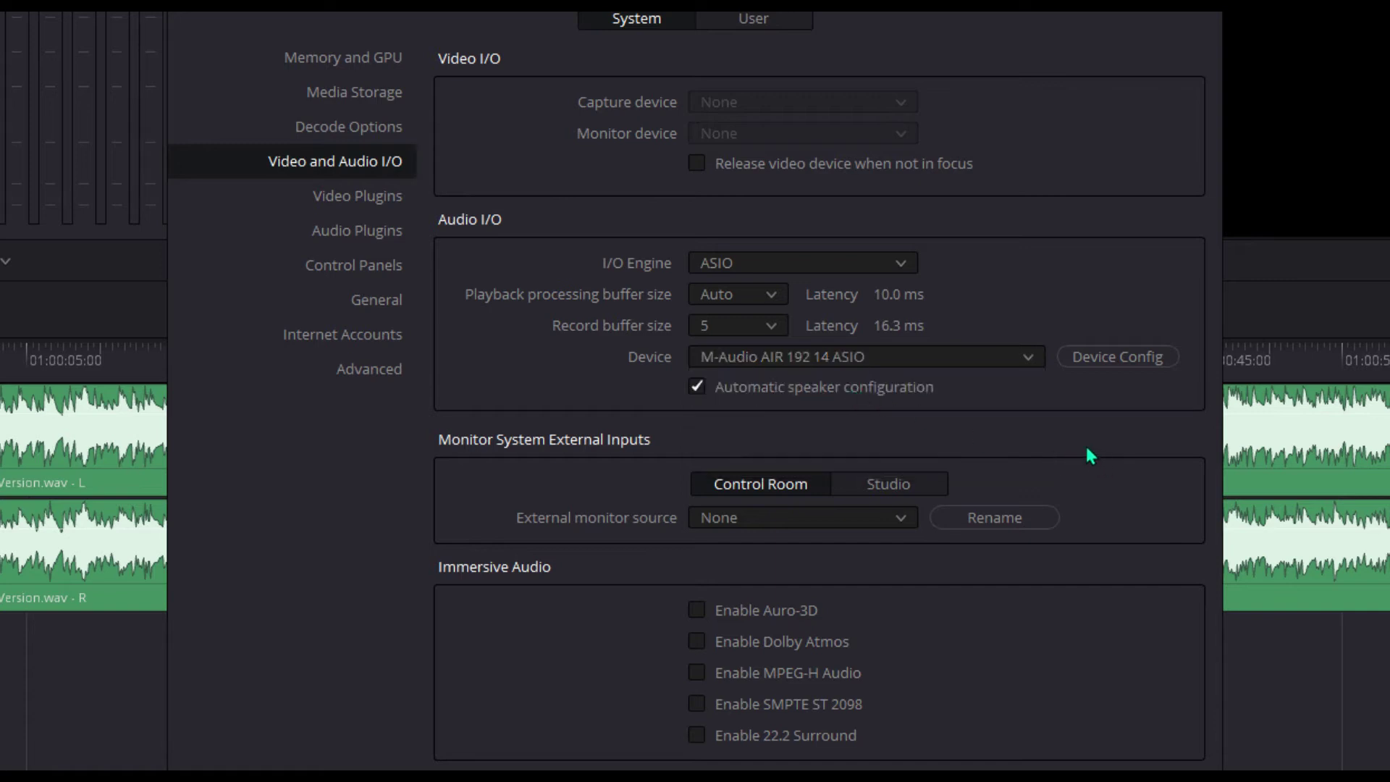
{"action": "left_click", "coordinate": [1115, 358]}
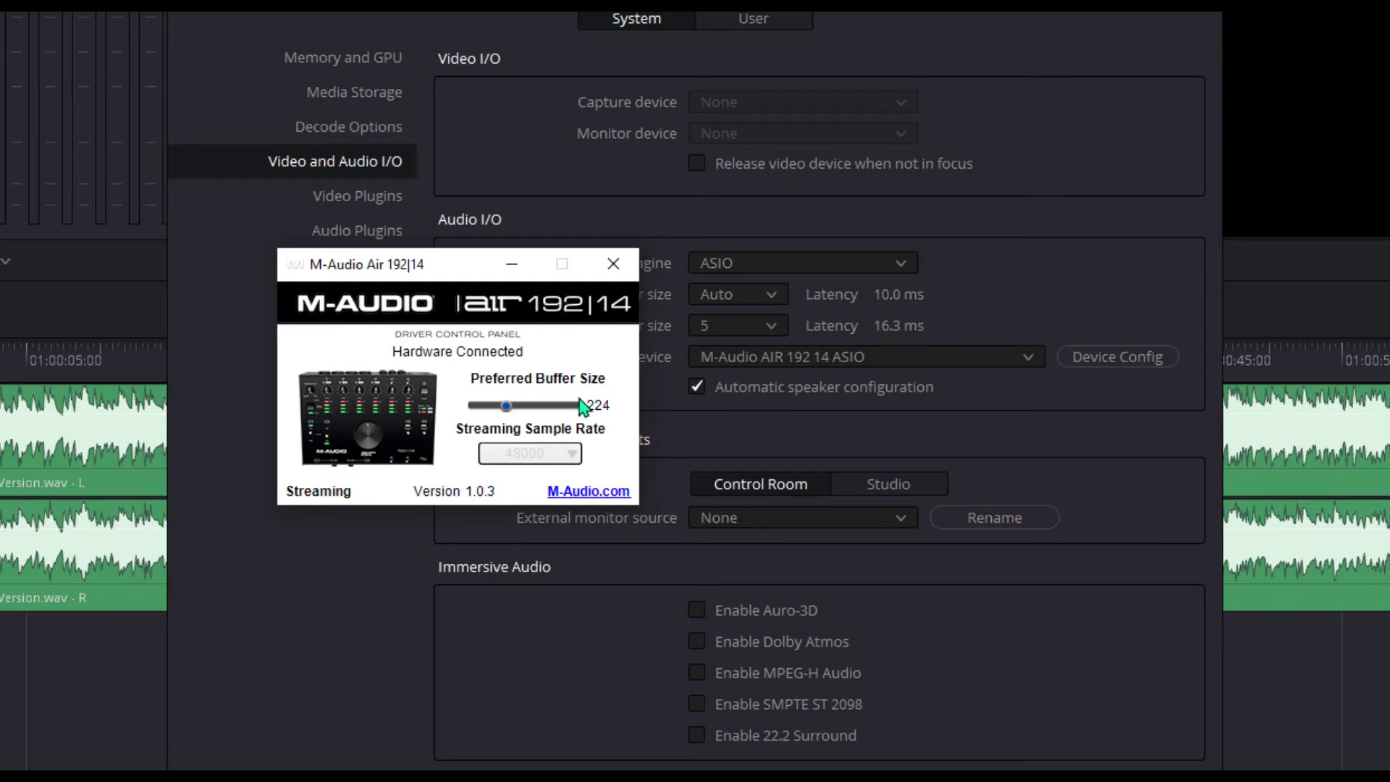
{"action": "left_click", "coordinate": [612, 264]}
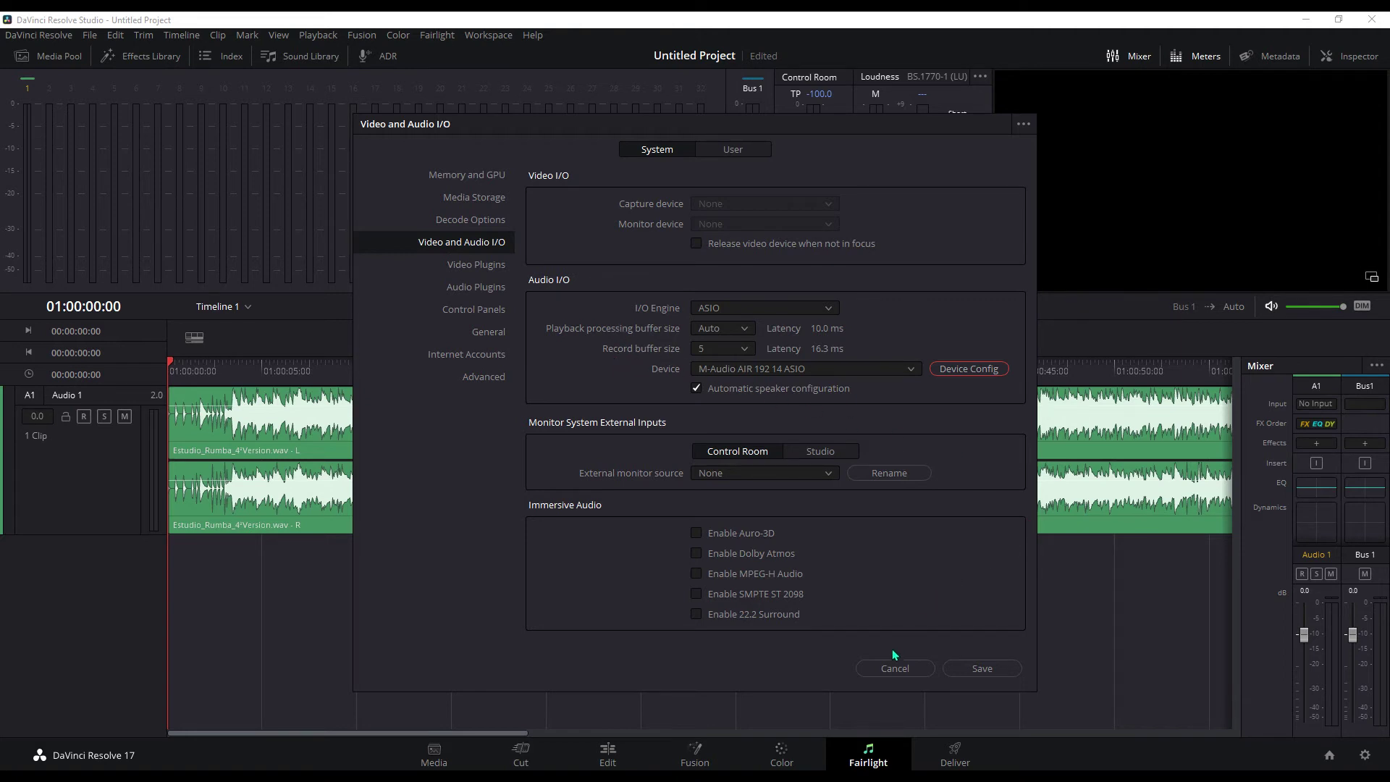
Close the Preferences window to return to the Fairlight page.
{"action": "left_click", "coordinate": [893, 667]}
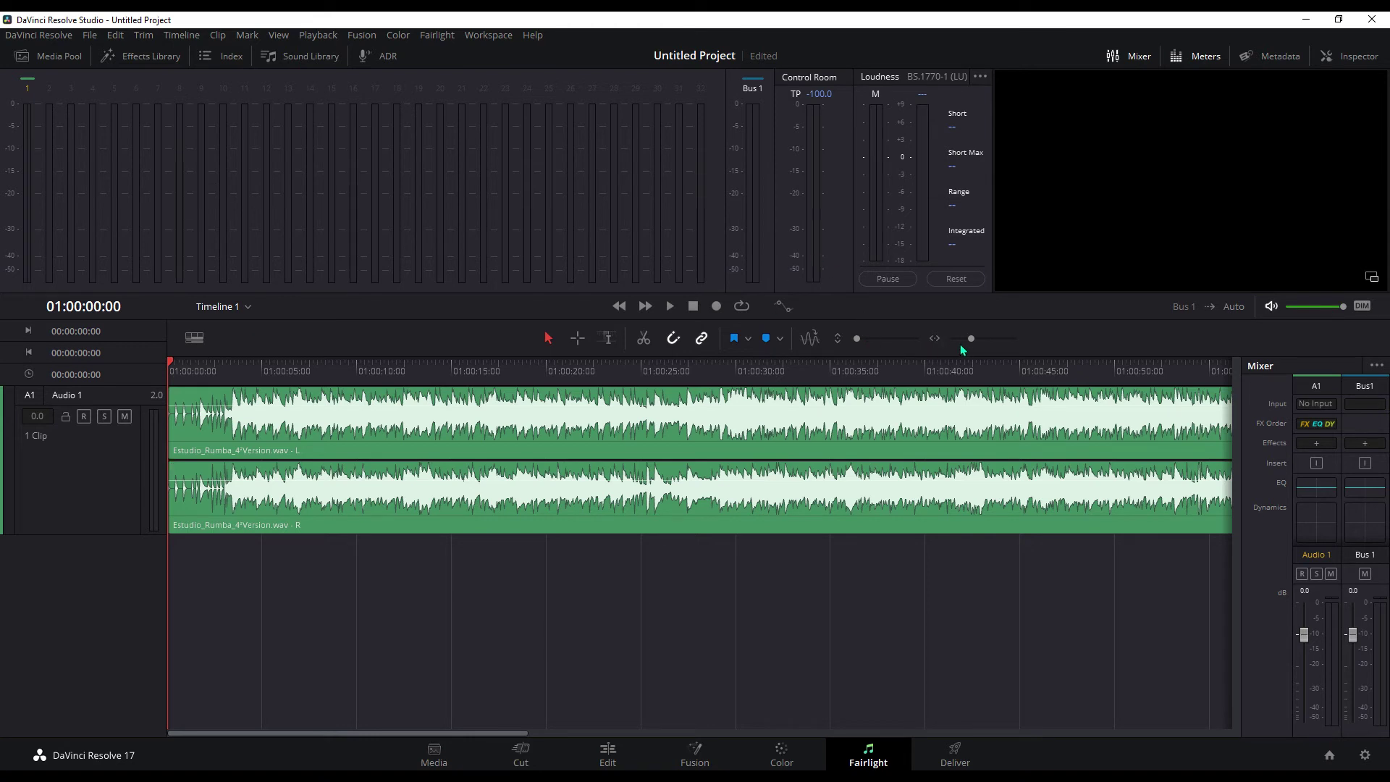
Zoom the Fairlight timeline out until the whole Estudio_Rumba clip on Audio 1 is visible.
{"action": "left_click_drag", "start_coordinate": [971, 341], "coordinate": [969, 340]}
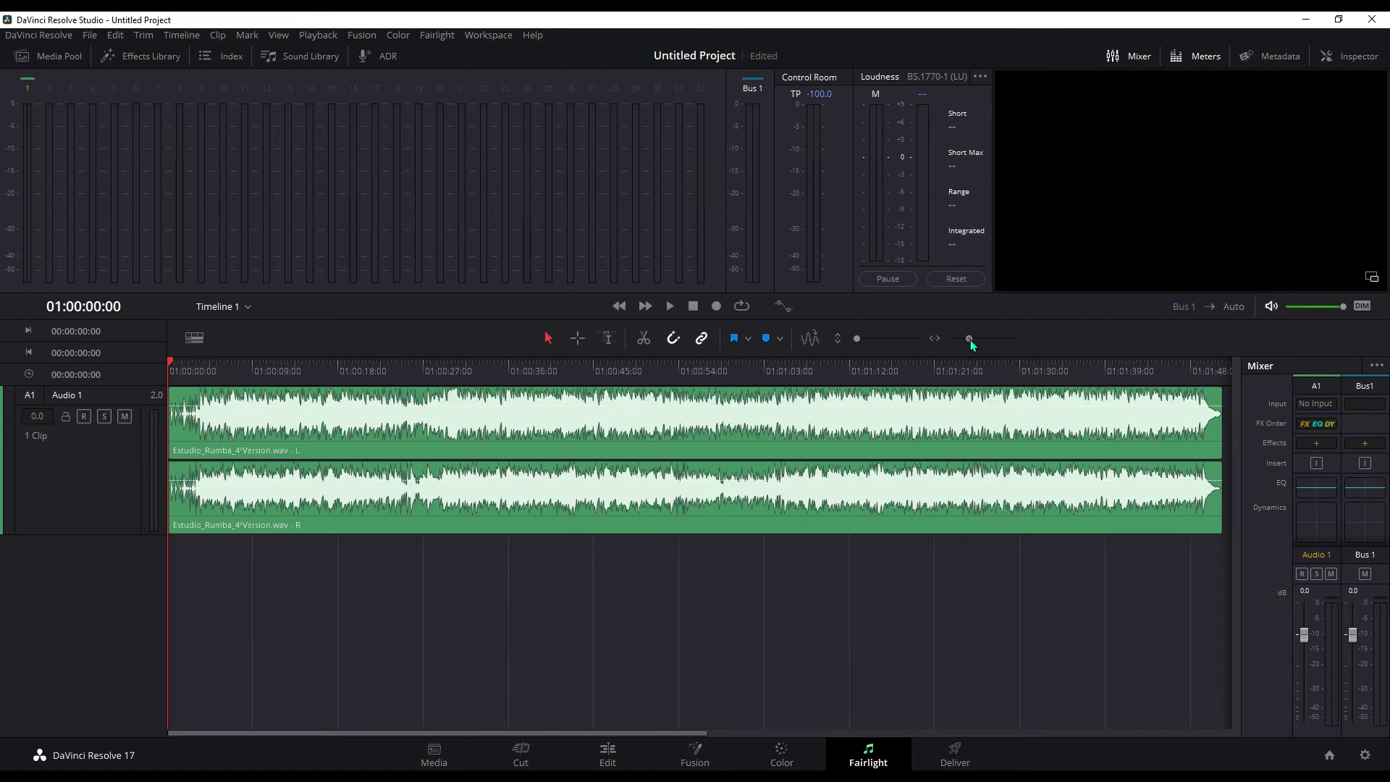